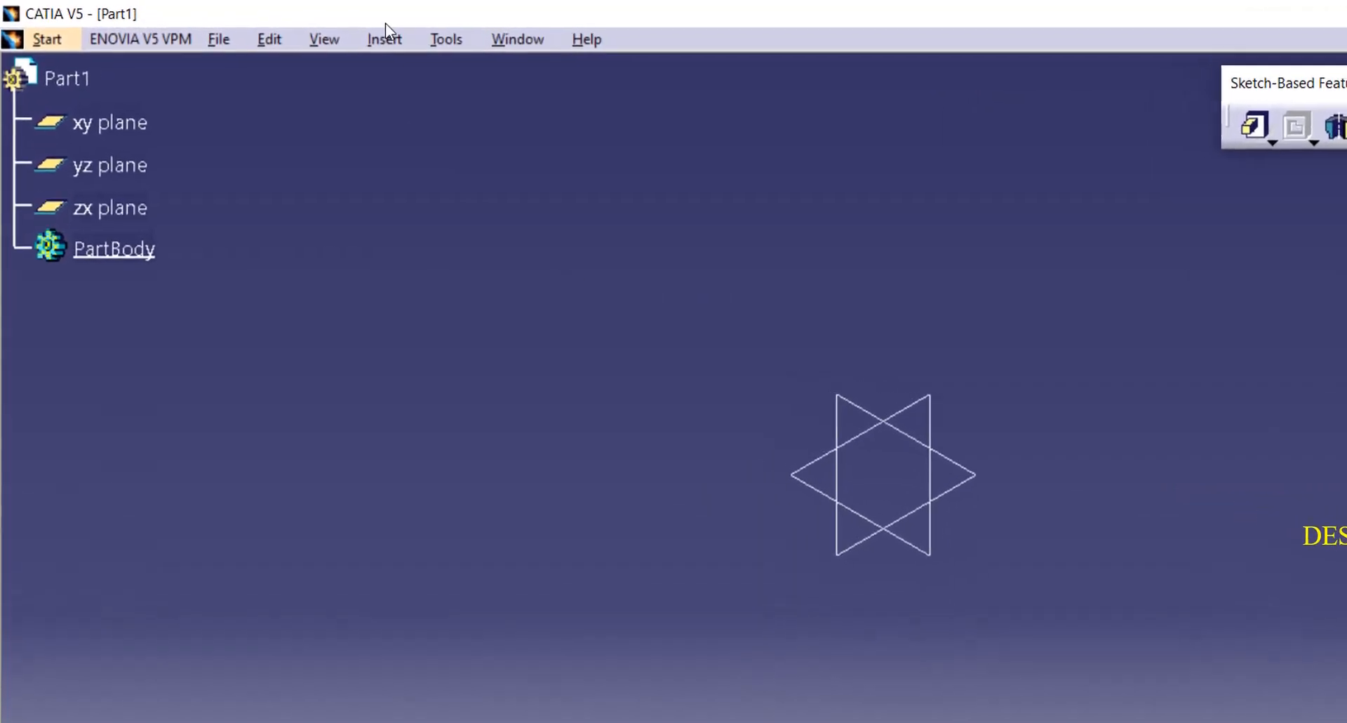
# Step: Insert a new body and sketch a centred rectangle at the origin on the xy plane, wider than it is tall
pyautogui.click(312, 31)
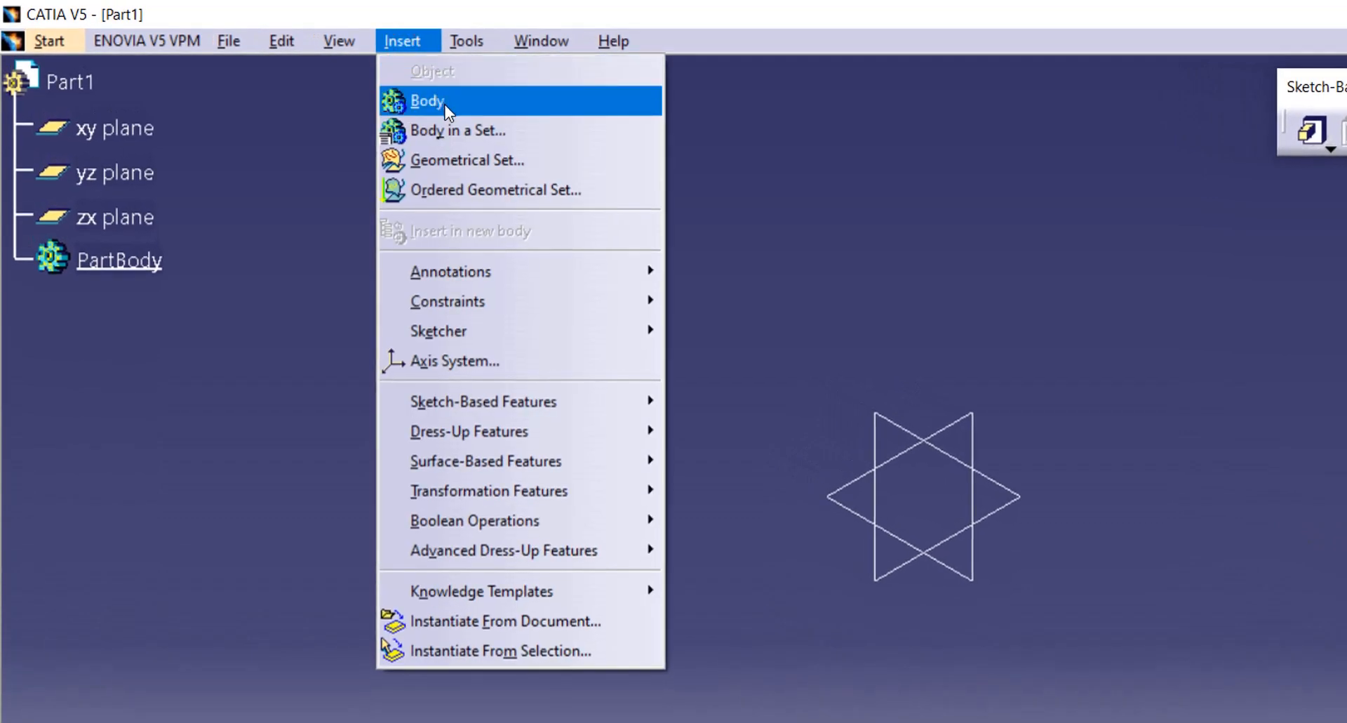
pyautogui.click(447, 104)
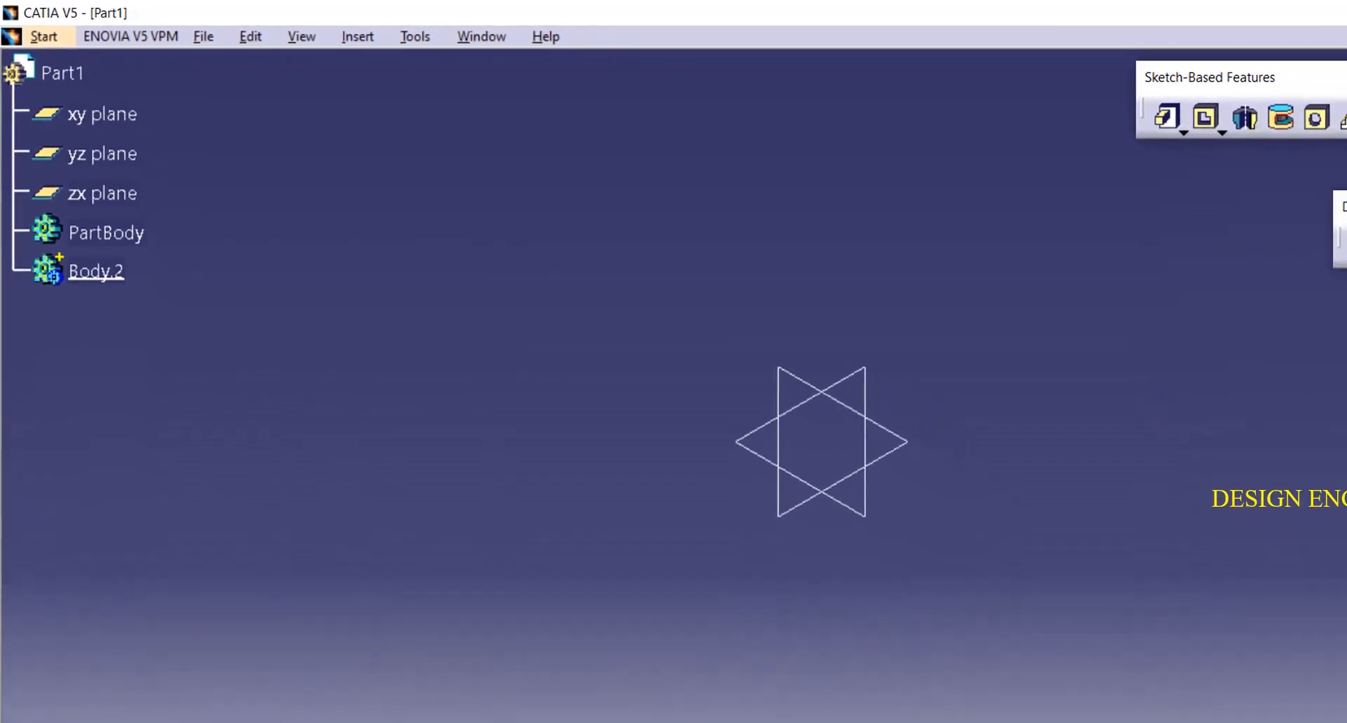
pyautogui.click(952, 466)
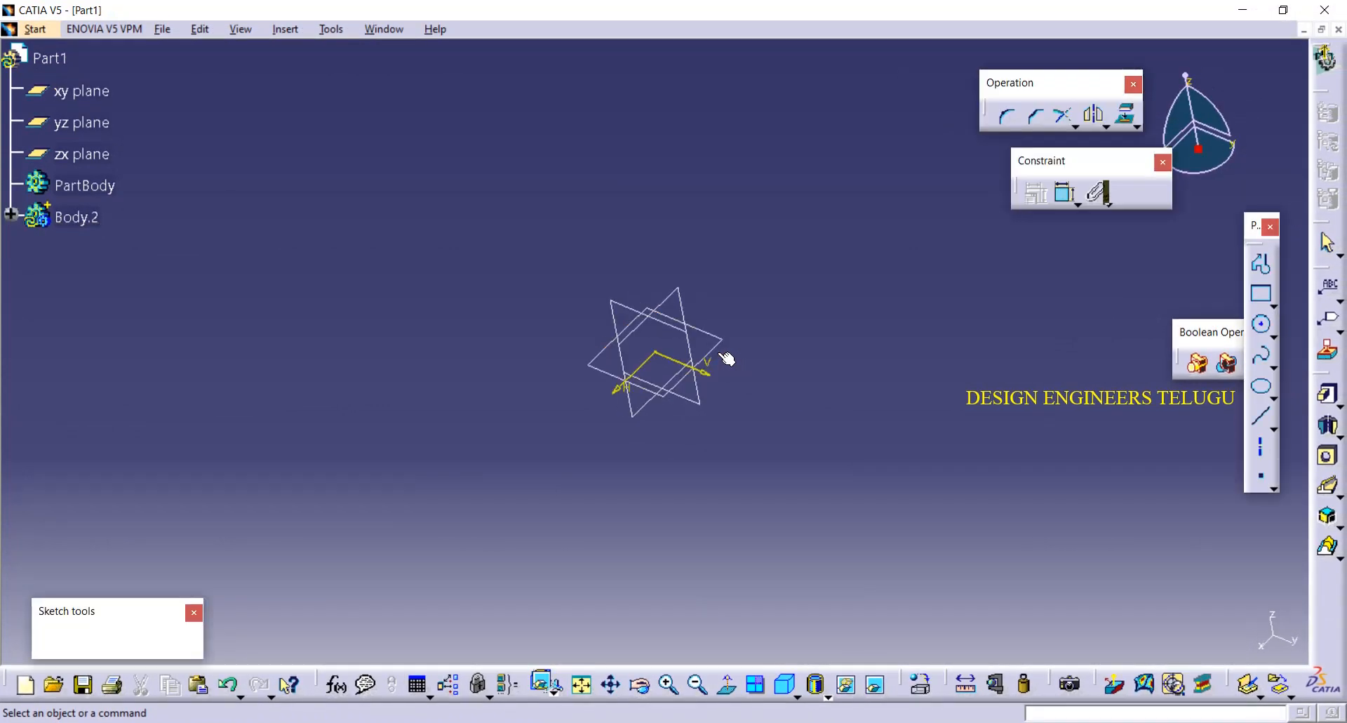
pyautogui.click(1274, 307)
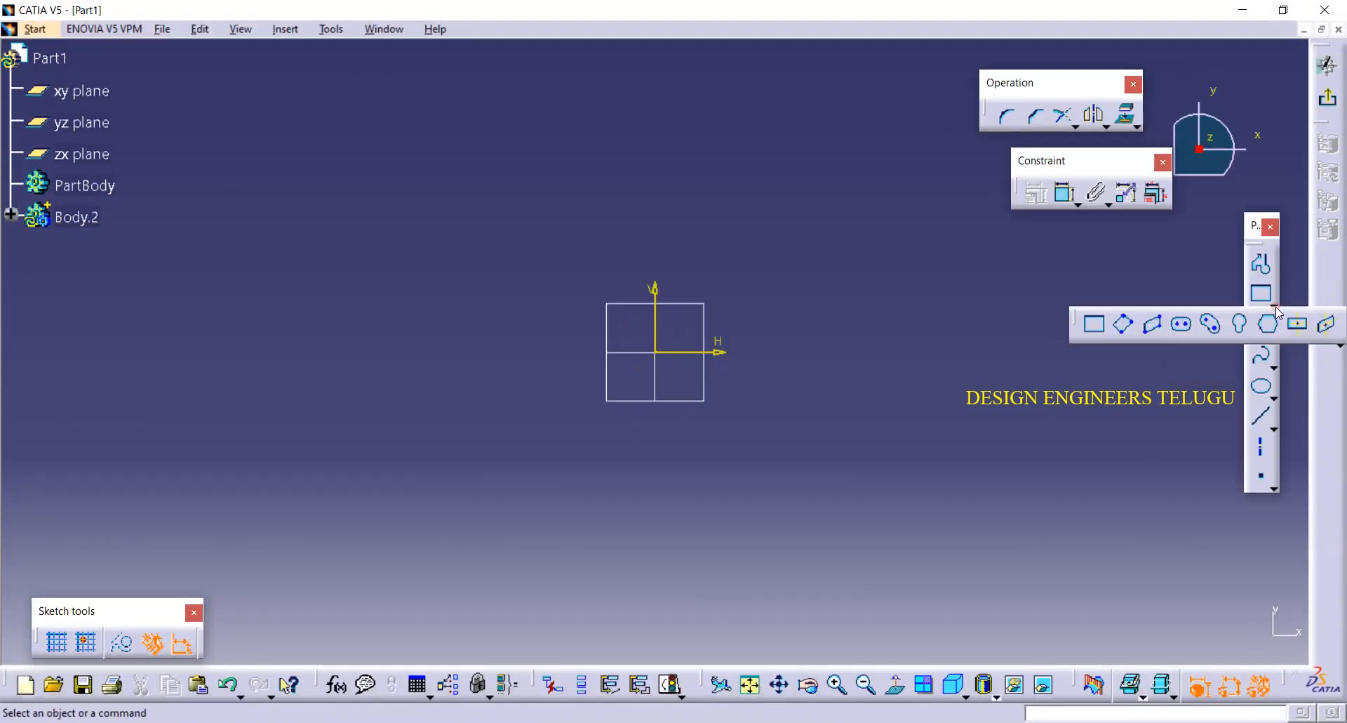
pyautogui.click(1297, 324)
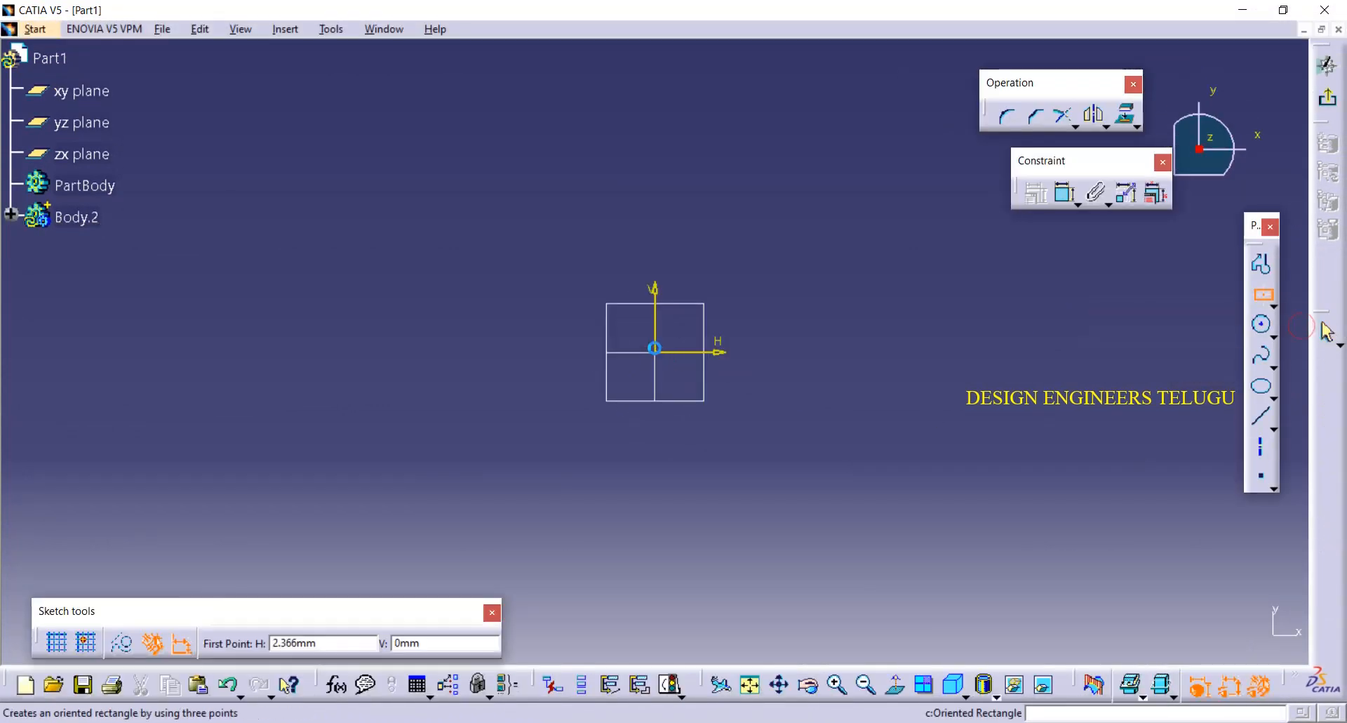
pyautogui.click(653, 352)
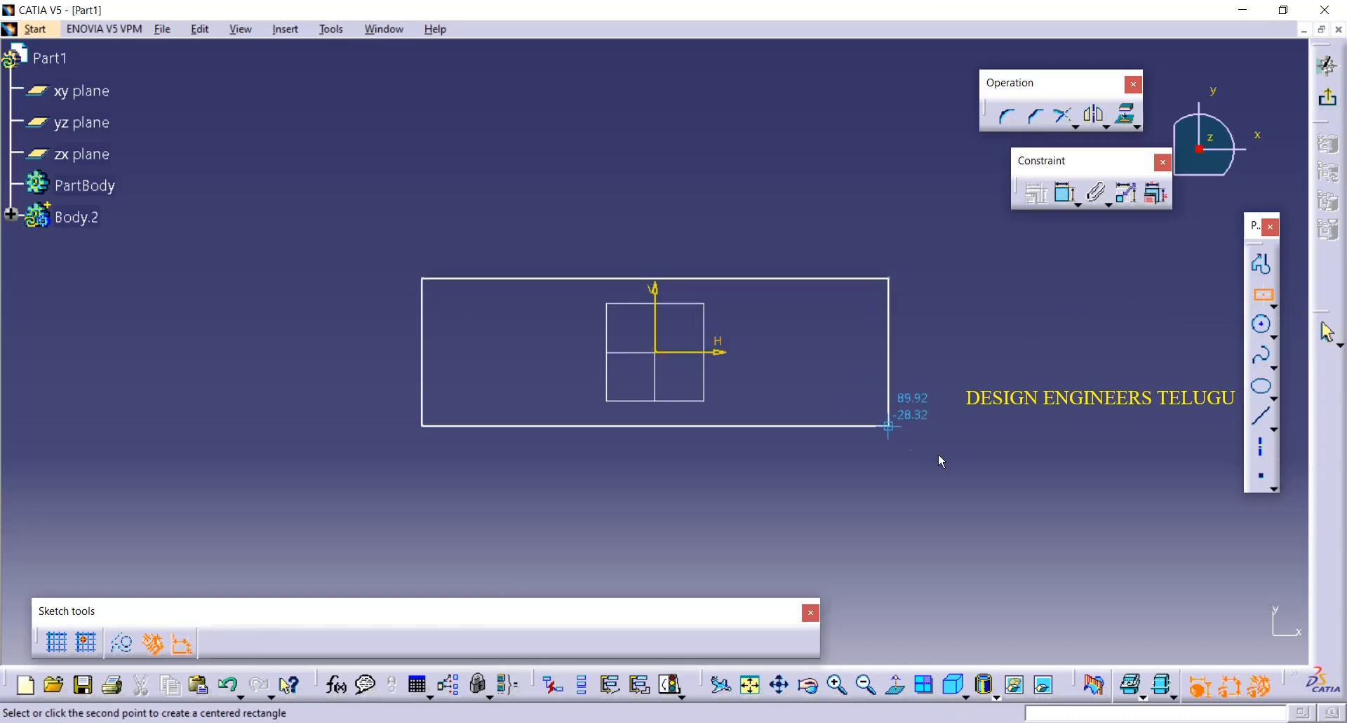
pyautogui.click(980, 493)
pyautogui.click(1331, 102)
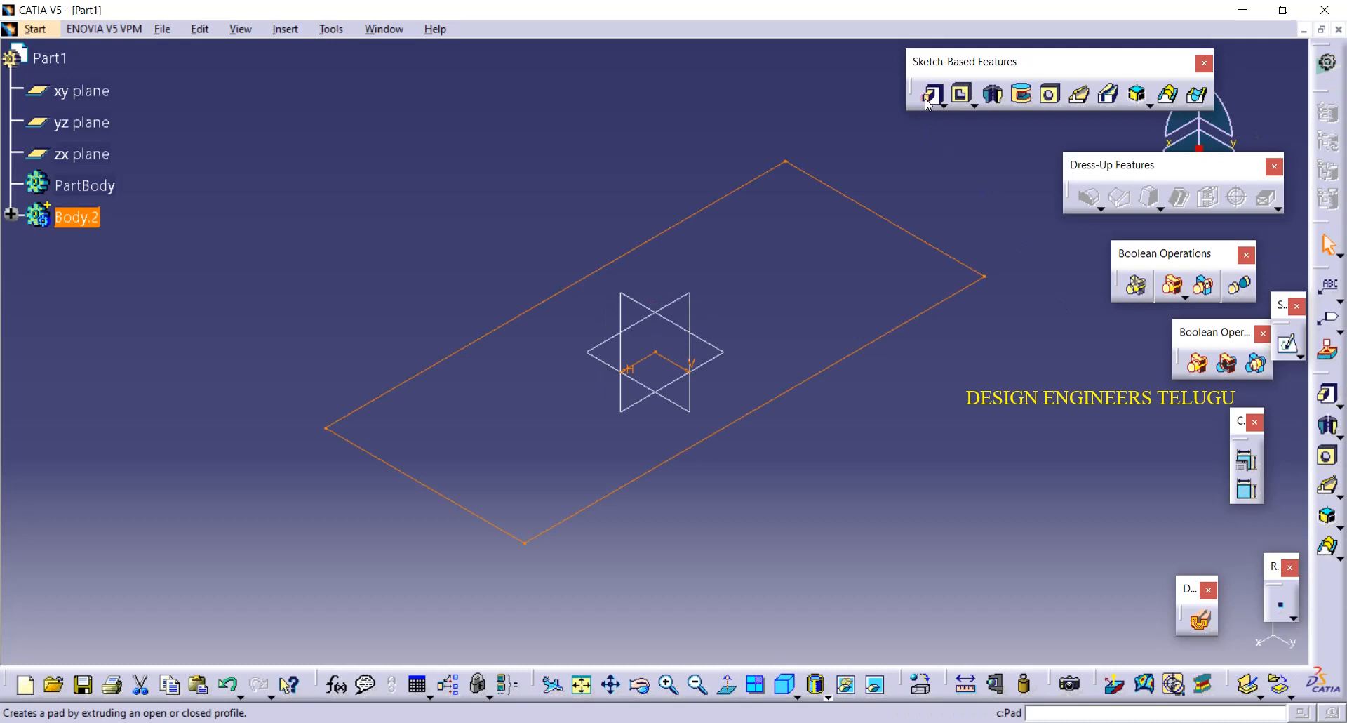
# Step: Extrude the rectangle upward into a 79 mm pad to form a solid block
pyautogui.click(926, 98)
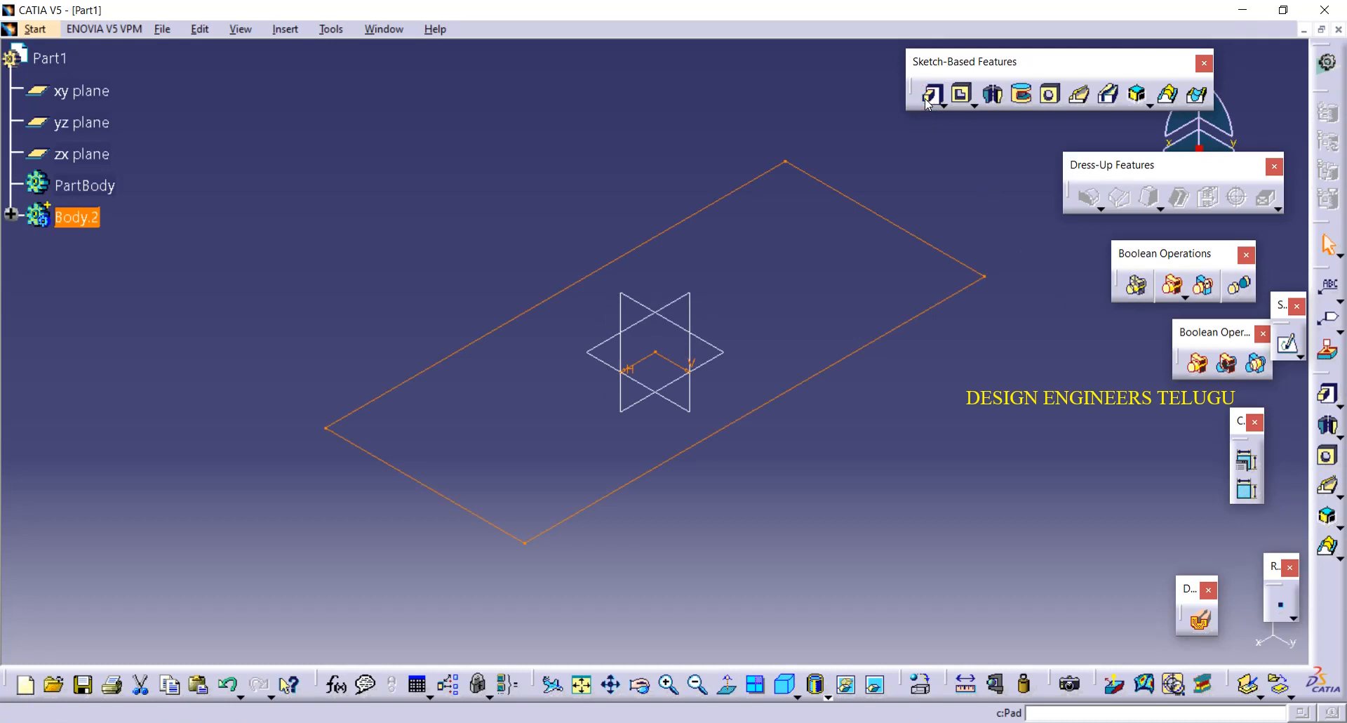
pyautogui.moveTo(661, 305); pyautogui.dragTo(652, 177)
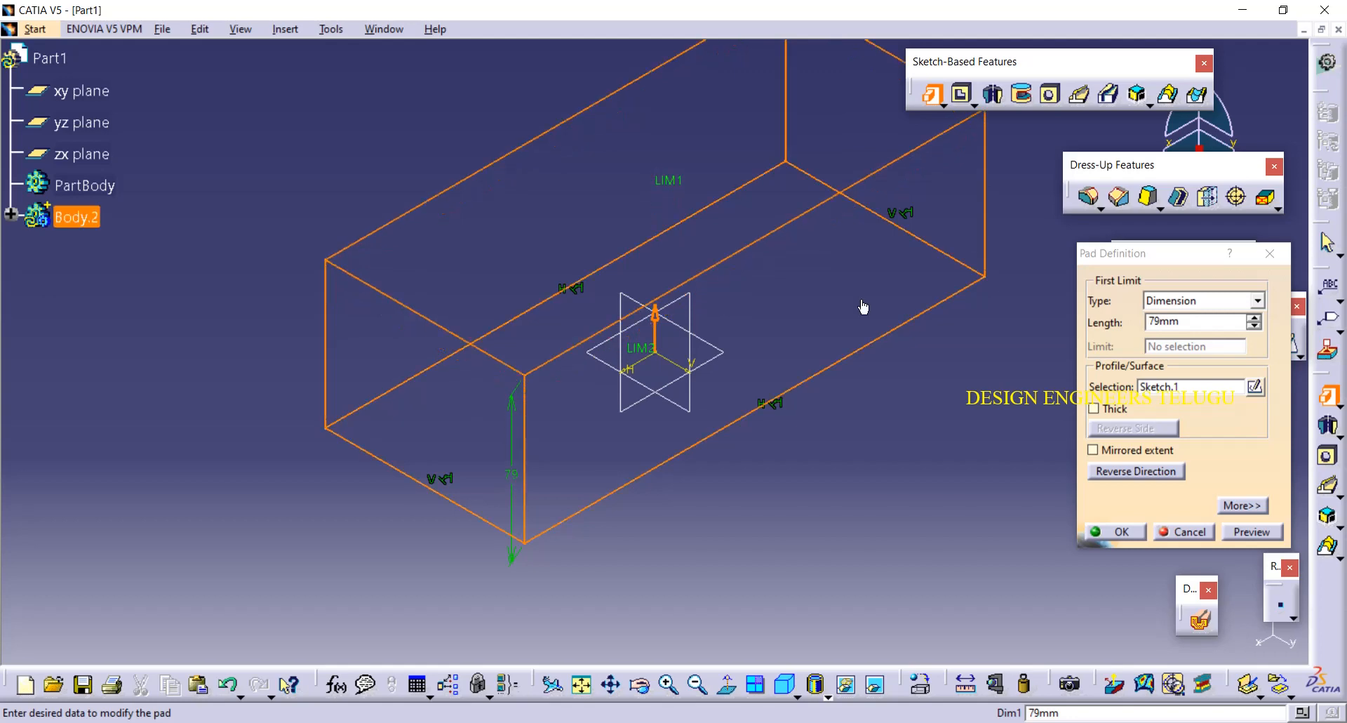
pyautogui.click(1138, 537)
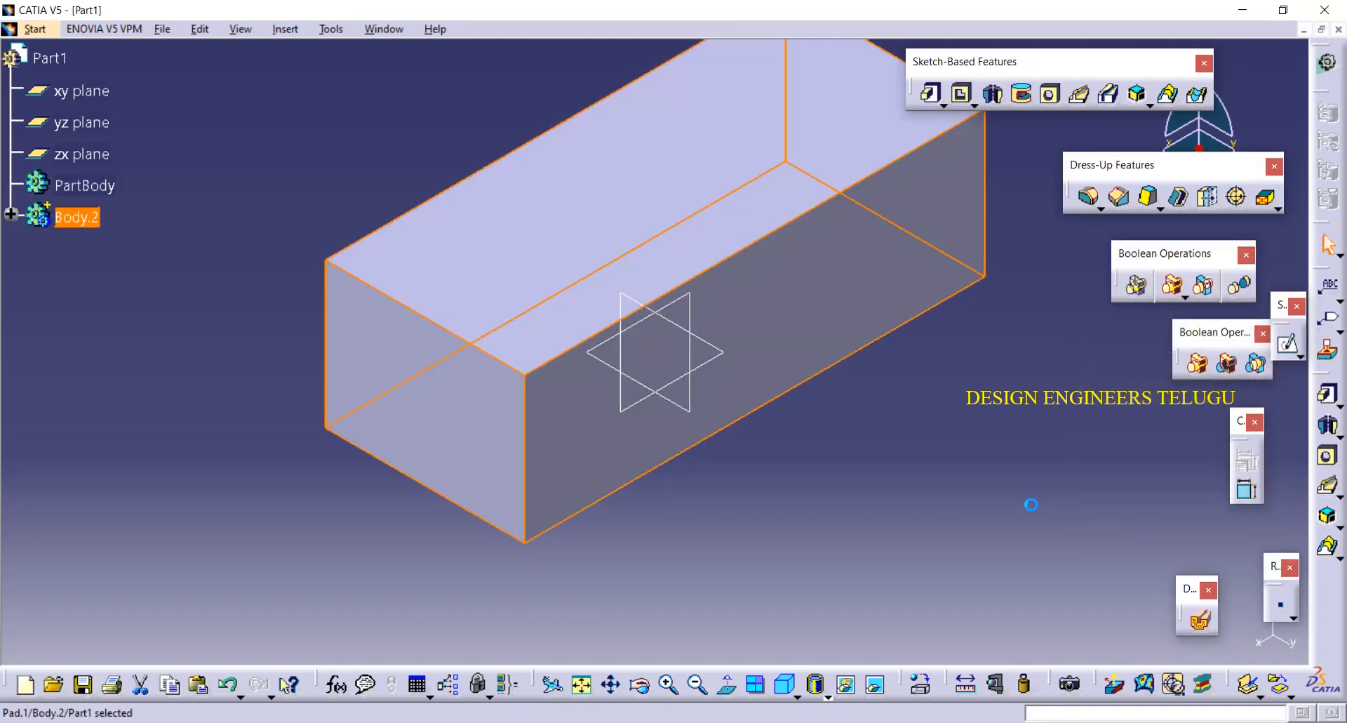
pyautogui.moveTo(1029, 482); pyautogui.dragTo(1025, 511, button='middle')
pyautogui.moveTo(966, 501); pyautogui.dragTo(965, 565, button='middle')
pyautogui.click(867, 617)
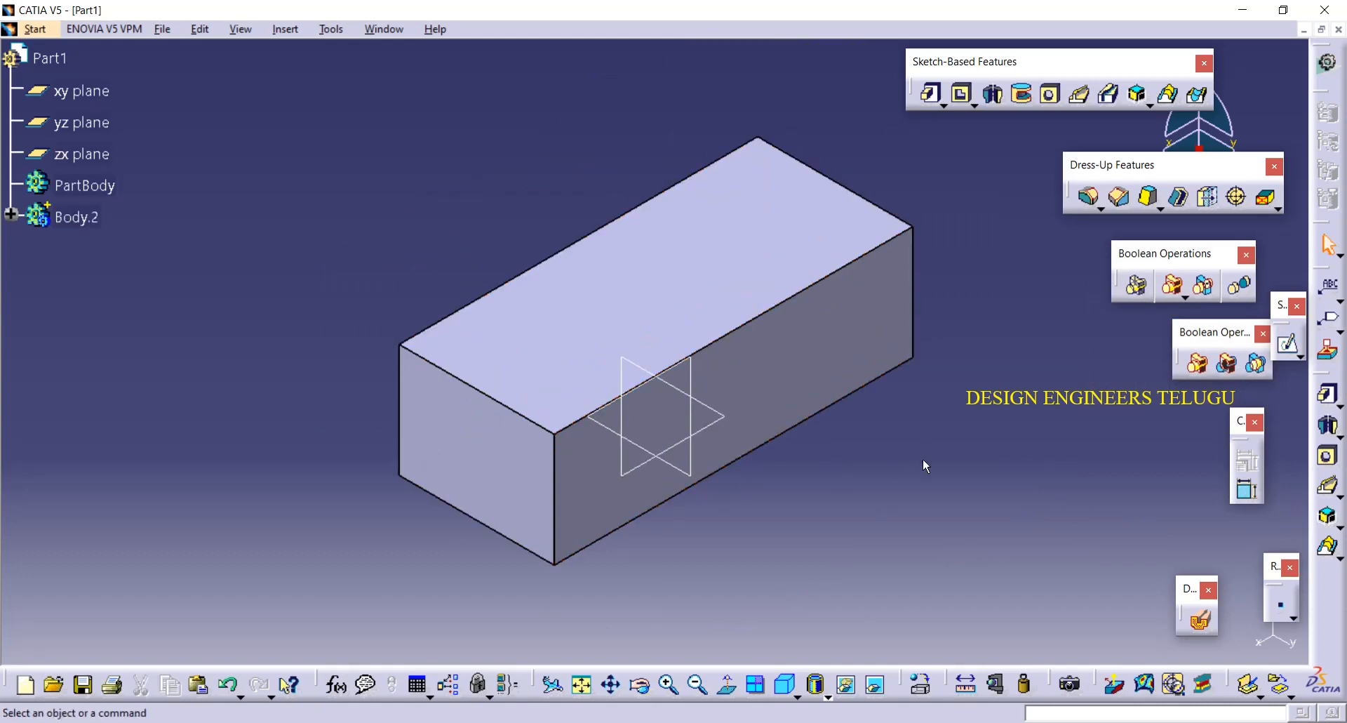
# Step: Insert another body and sketch a circle of about 35 mm radius, centred at the origin, on the block's top face
pyautogui.click(296, 31)
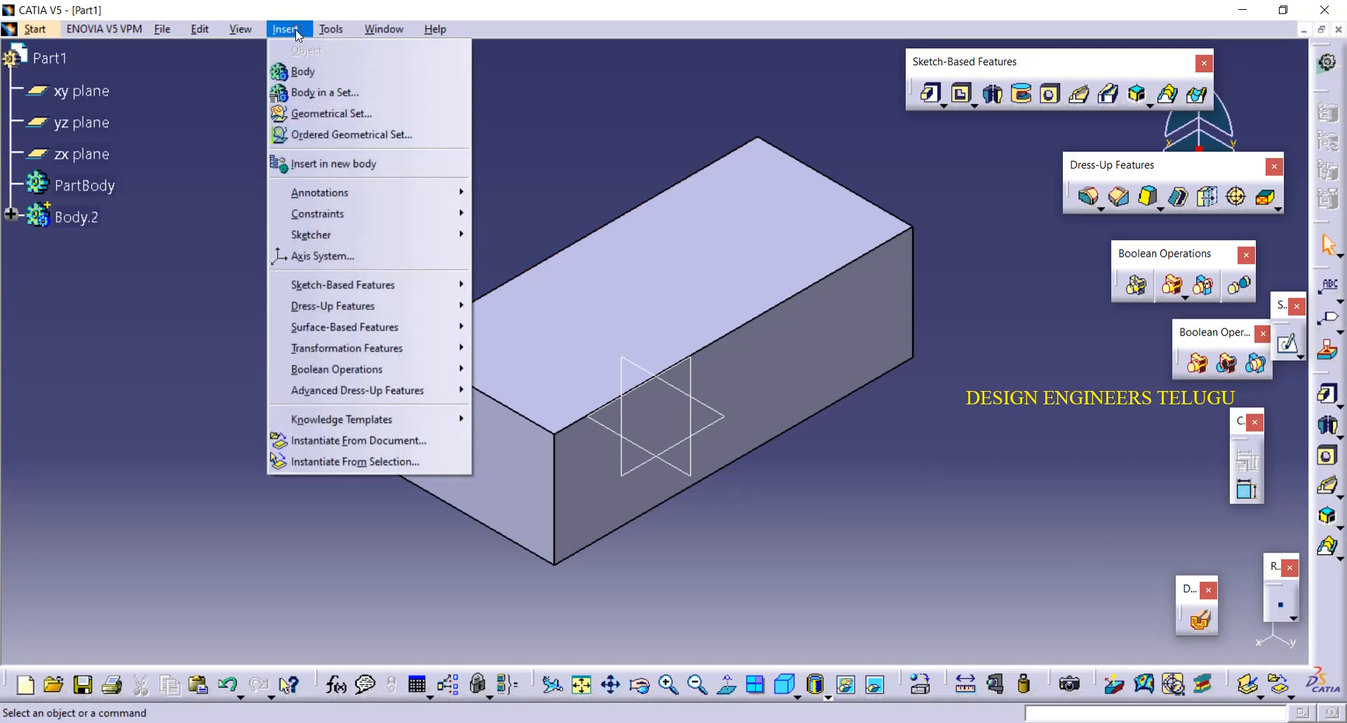
pyautogui.click(310, 70)
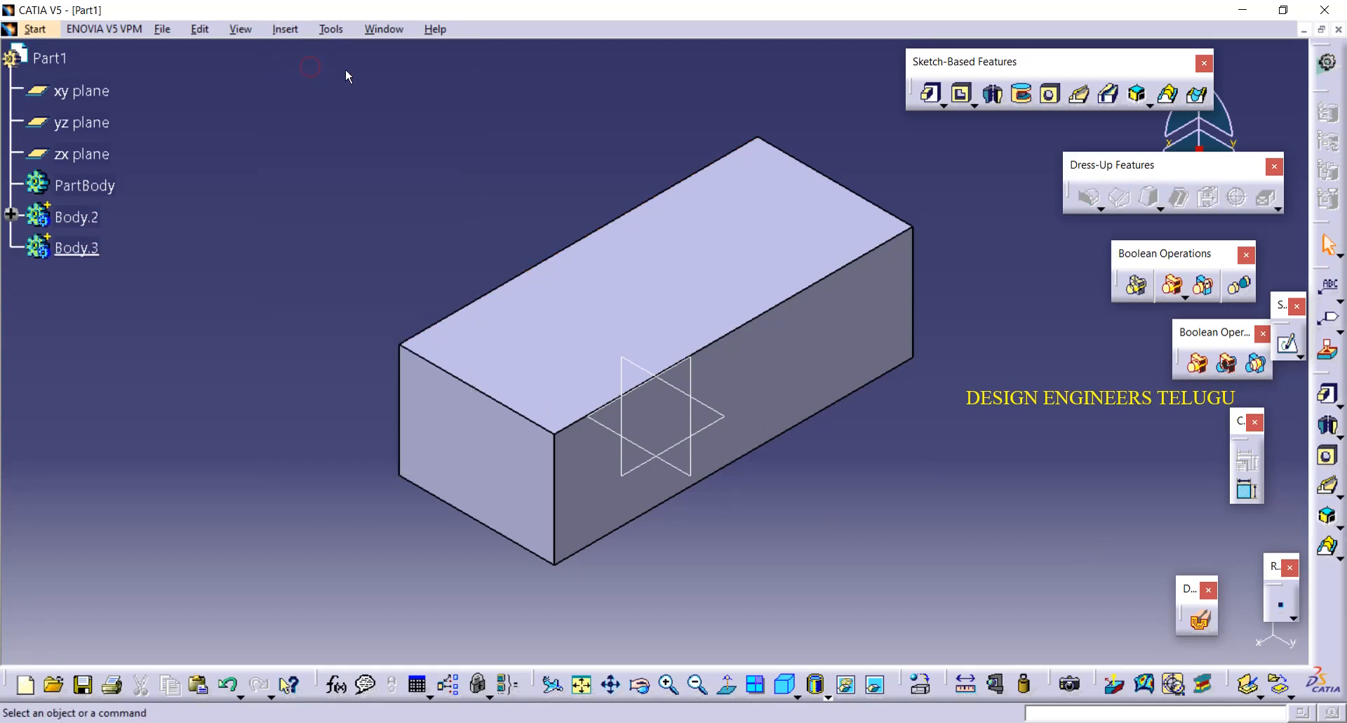
pyautogui.click(1288, 343)
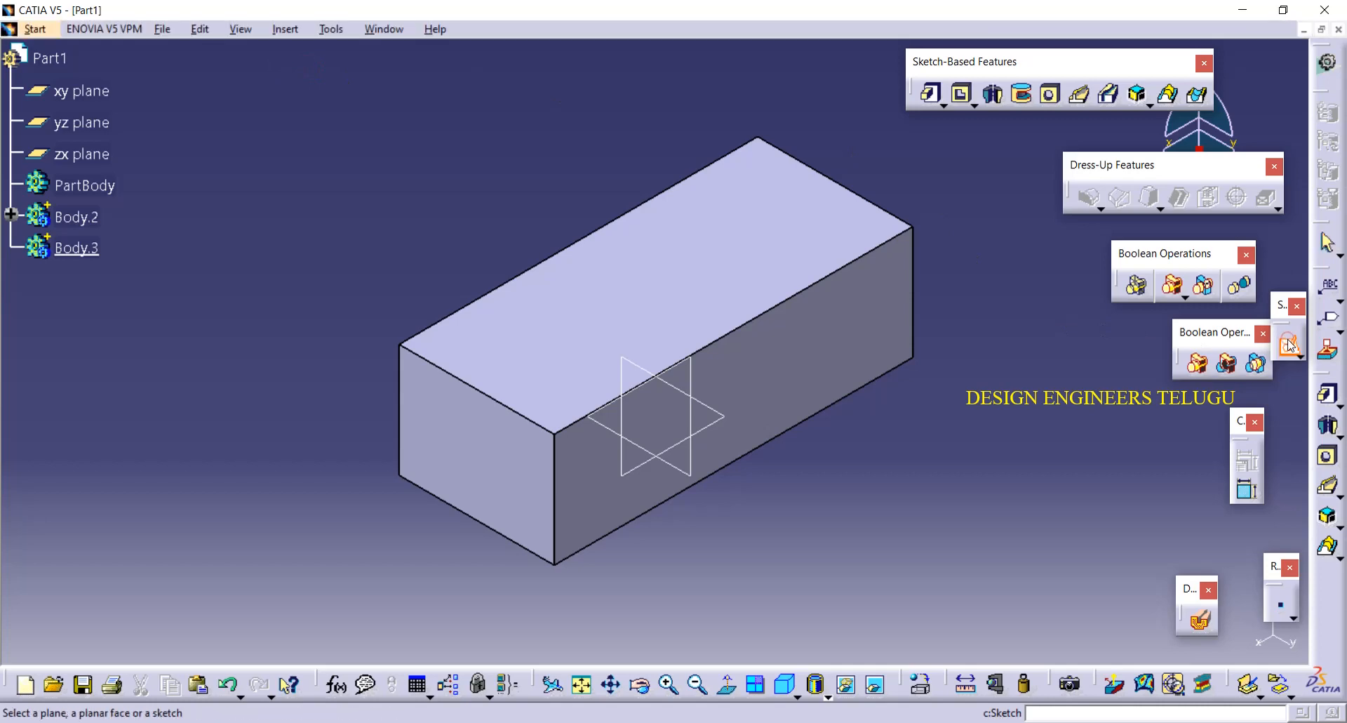
pyautogui.click(758, 249)
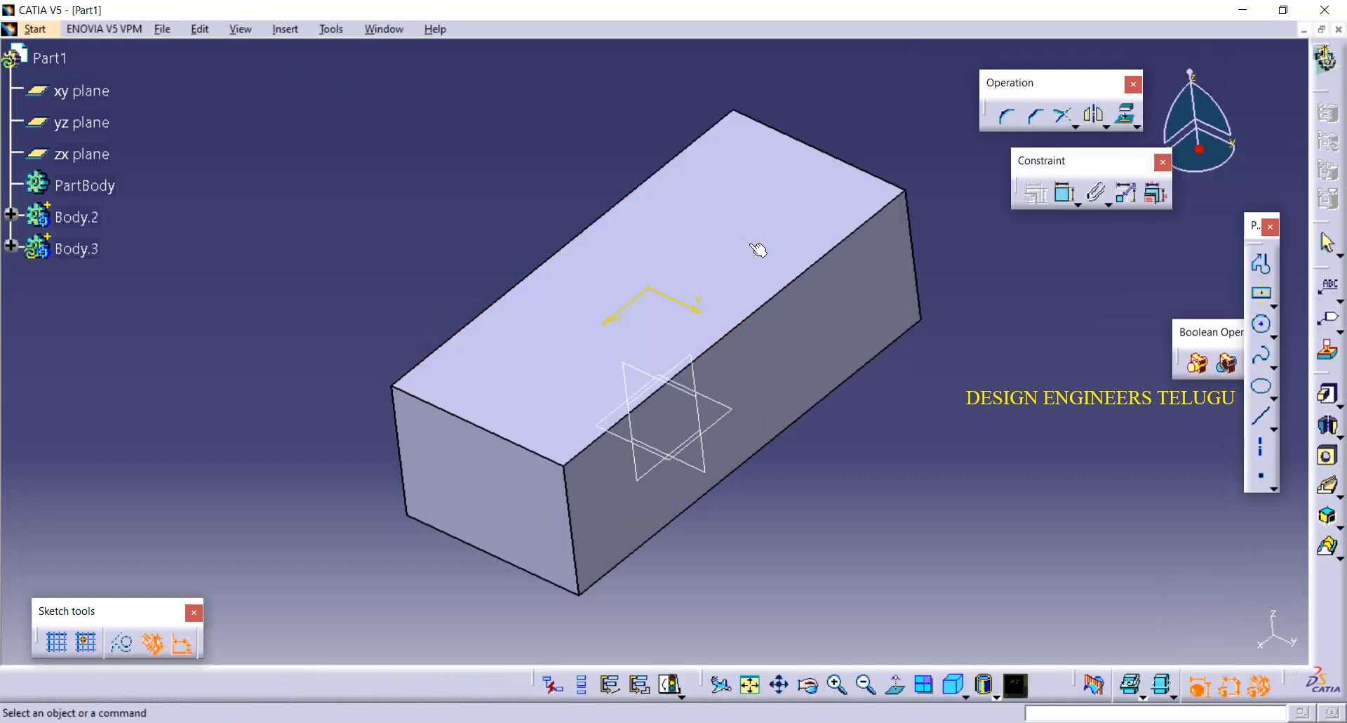
pyautogui.click(1263, 326)
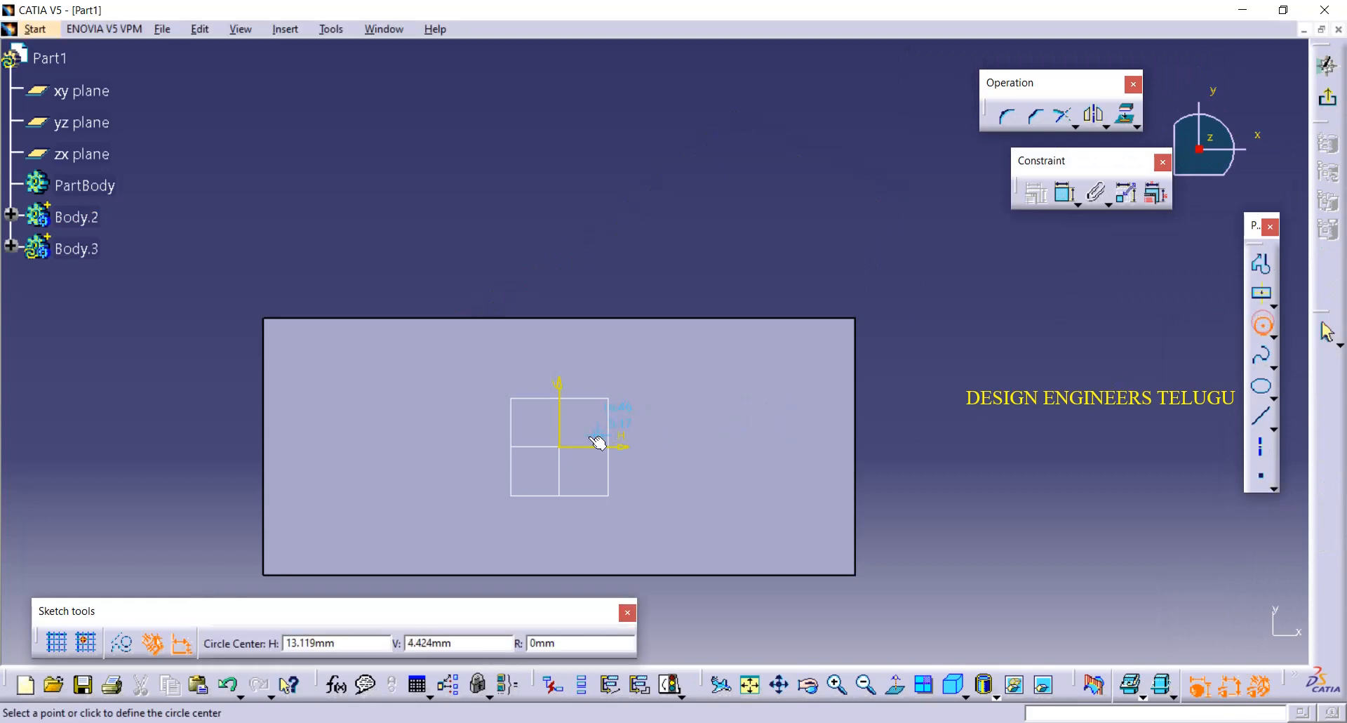
pyautogui.click(559, 446)
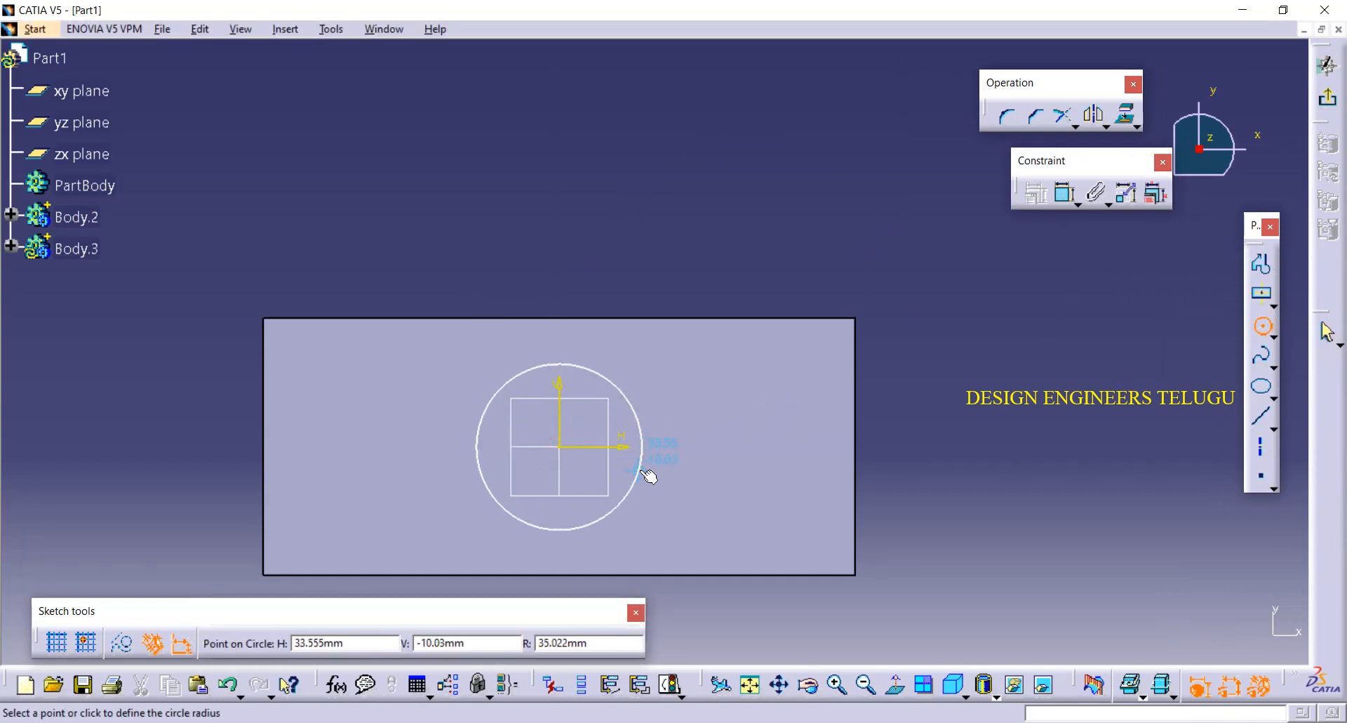
pyautogui.click(642, 472)
pyautogui.click(1328, 98)
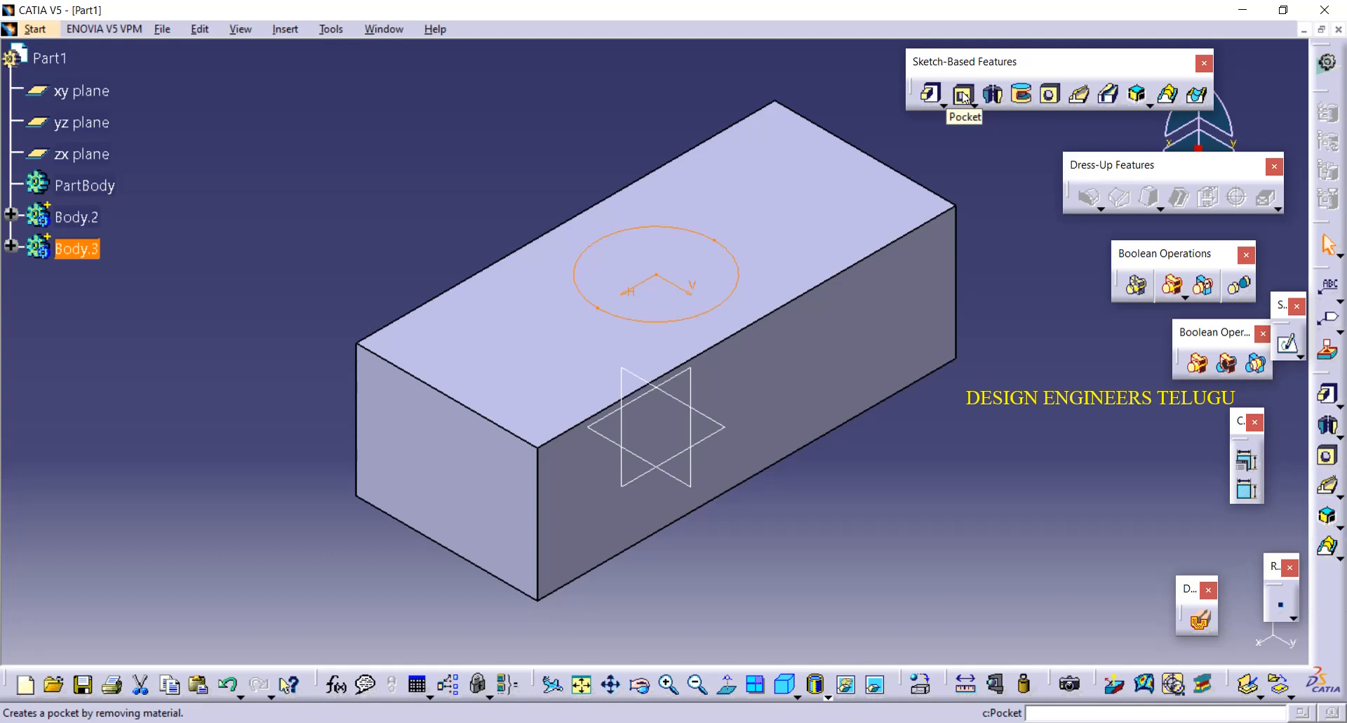
# Step: Create a pocket from the circle in the new body with mirrored extent and a depth slightly less than the block's height
pyautogui.click(963, 95)
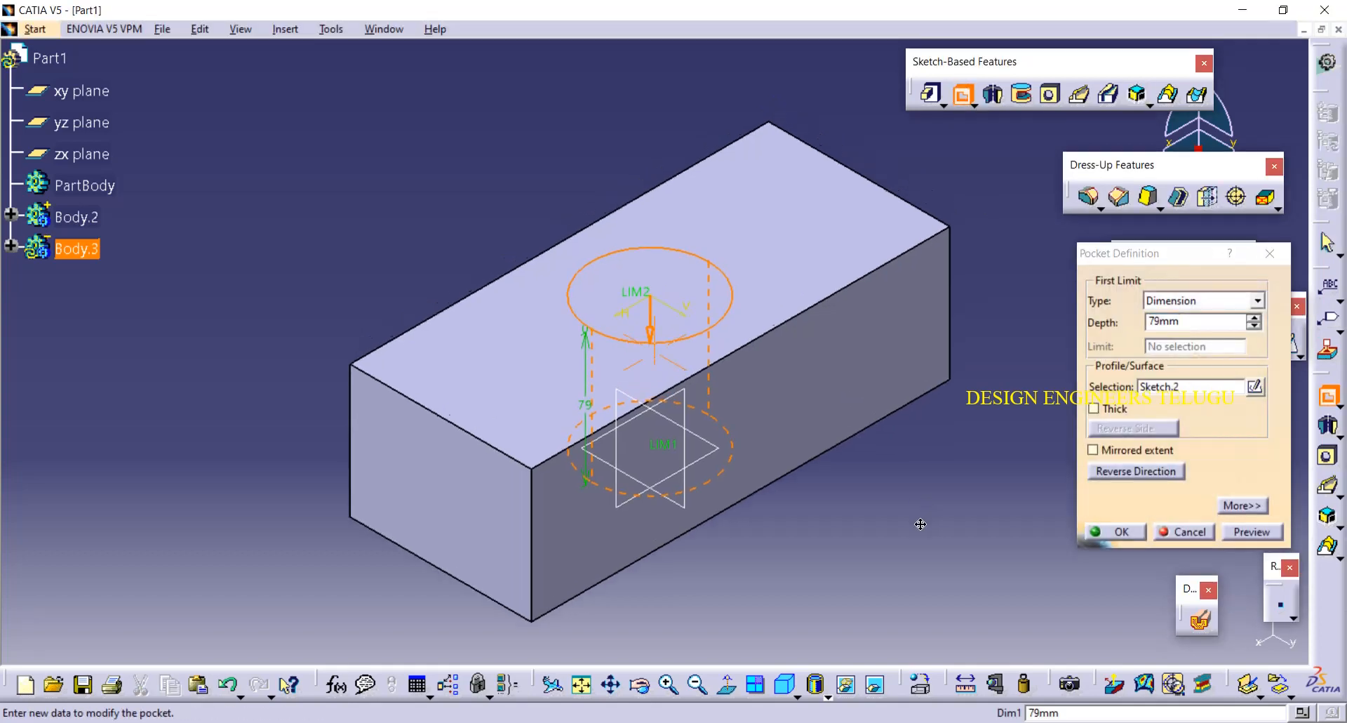
pyautogui.click(1121, 453)
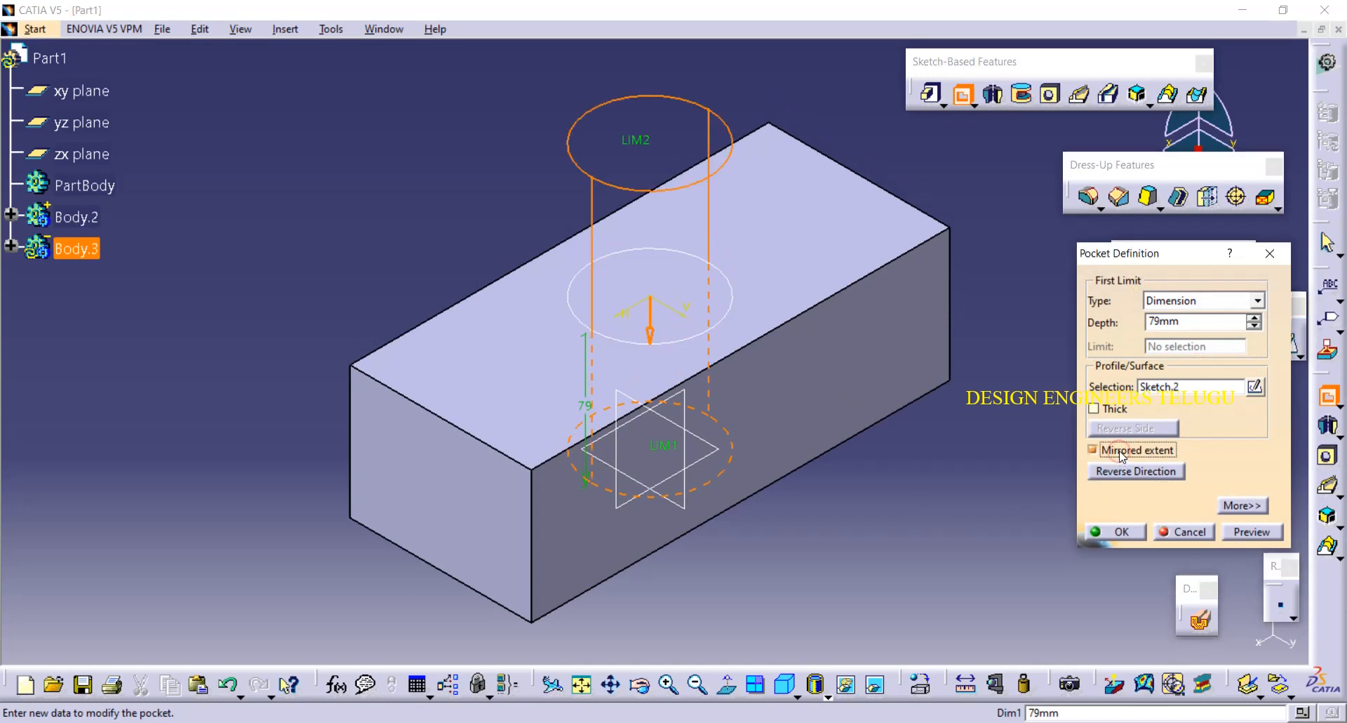
pyautogui.moveTo(664, 457); pyautogui.dragTo(653, 421)
pyautogui.click(1122, 531)
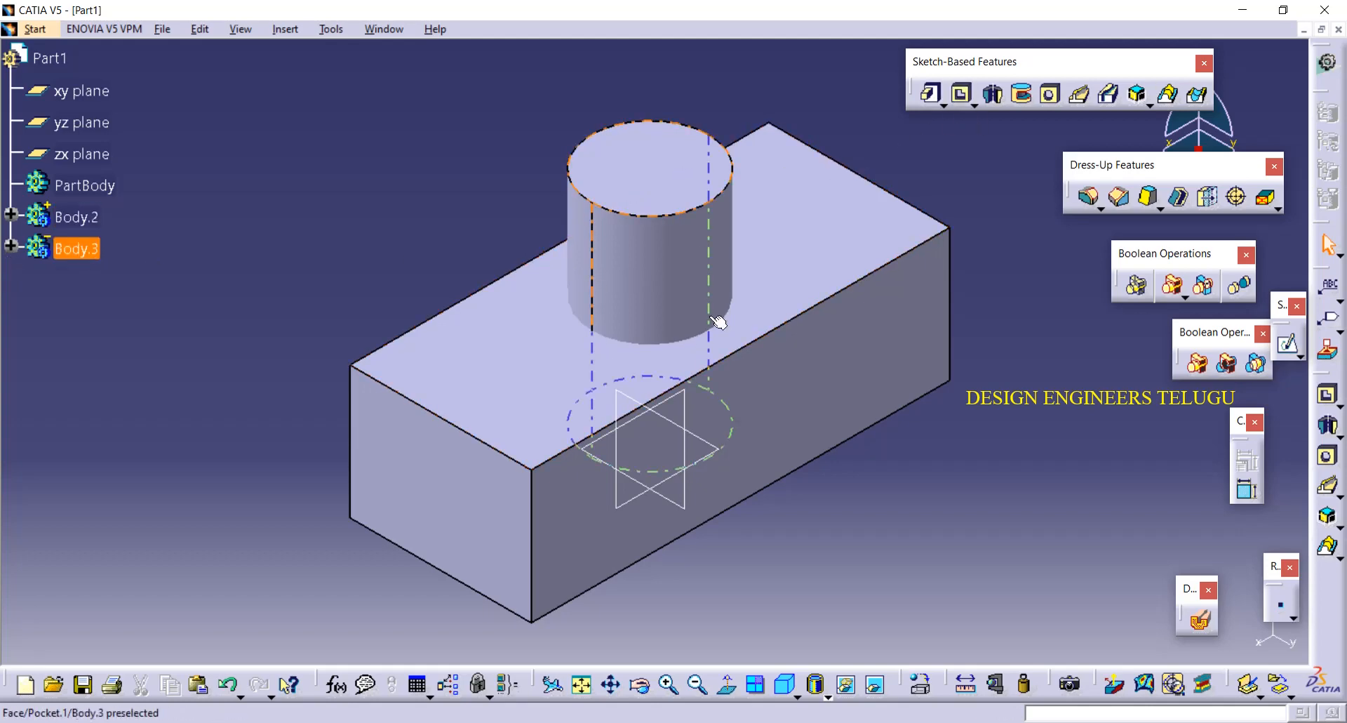
# Step: Examine the feature contained in Body.3 and which geometry belongs to Body.3 and to Body.2
pyautogui.click(11, 246)
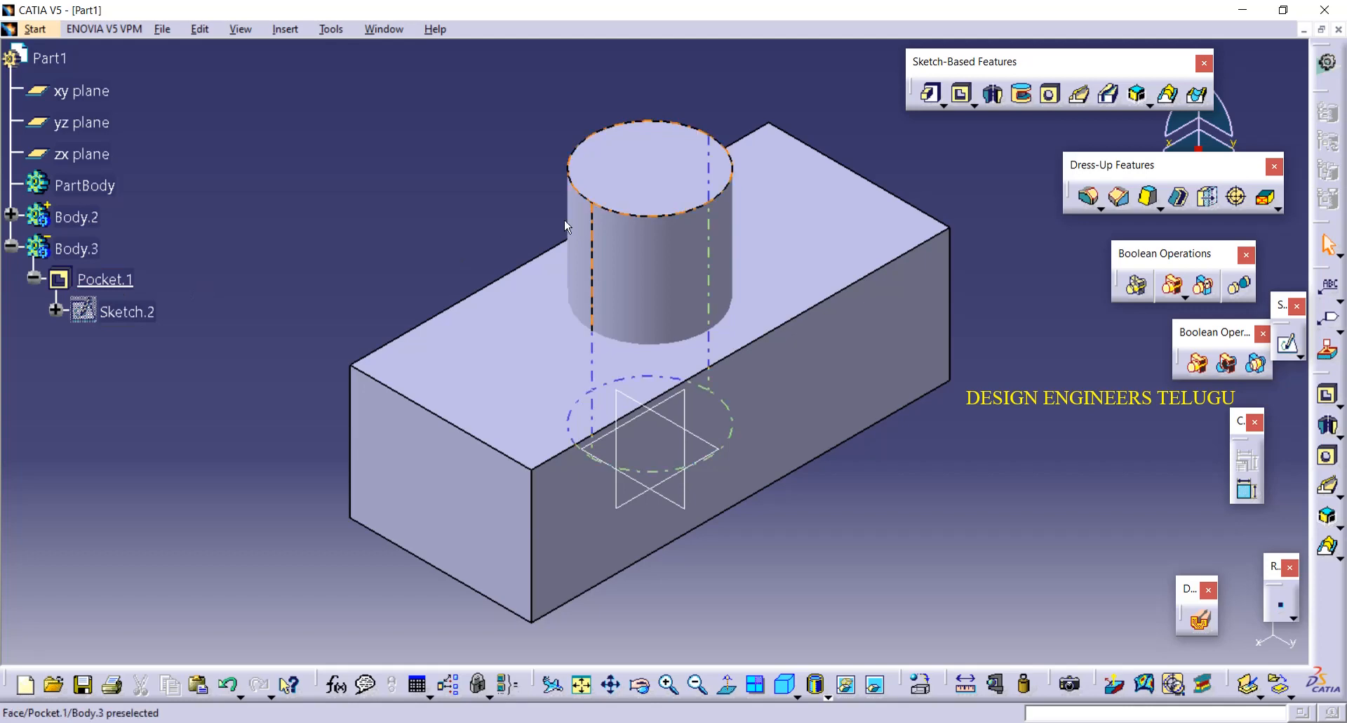
pyautogui.click(11, 247)
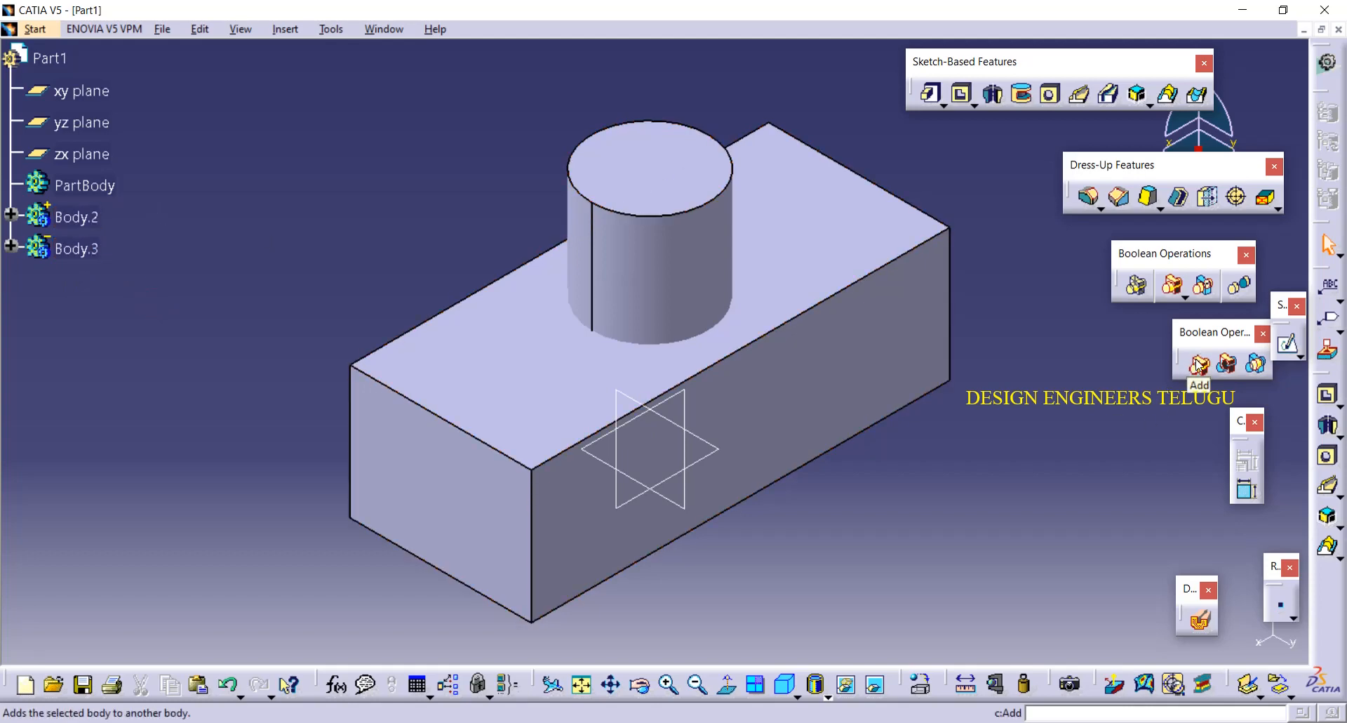
pyautogui.click(678, 212)
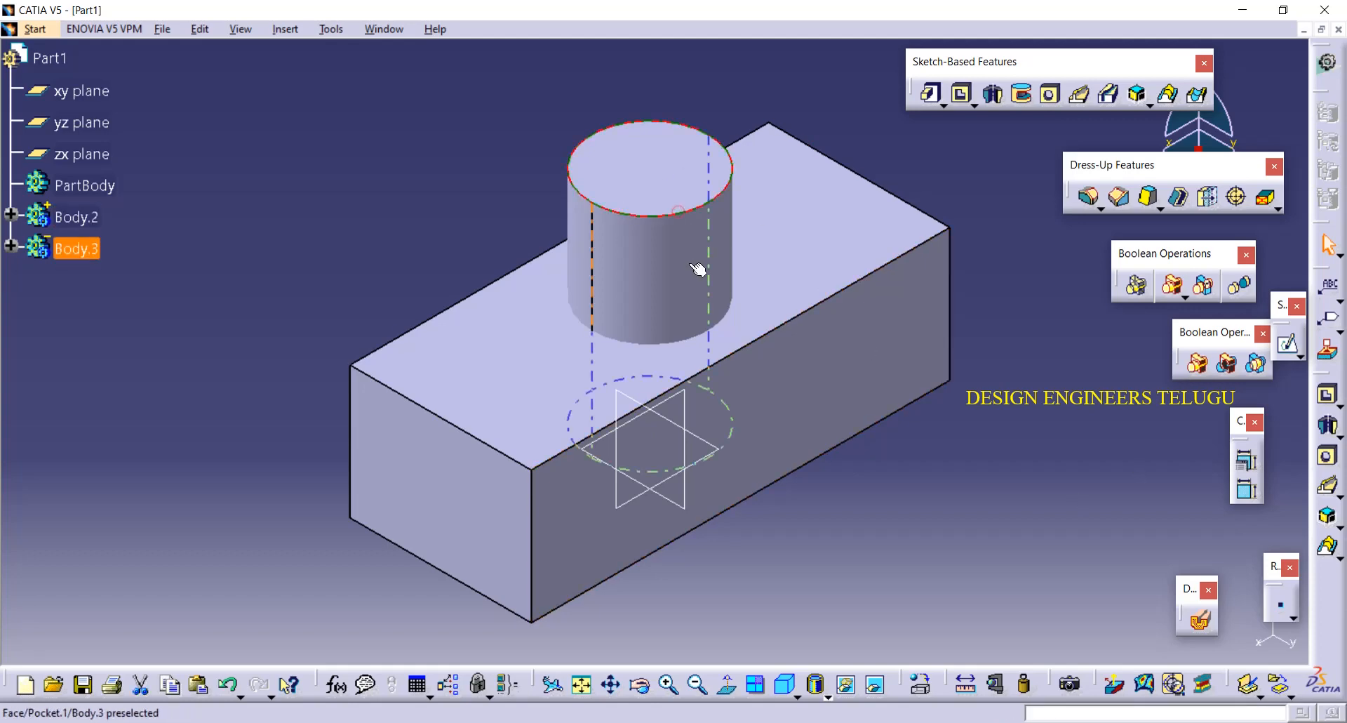
pyautogui.click(690, 264)
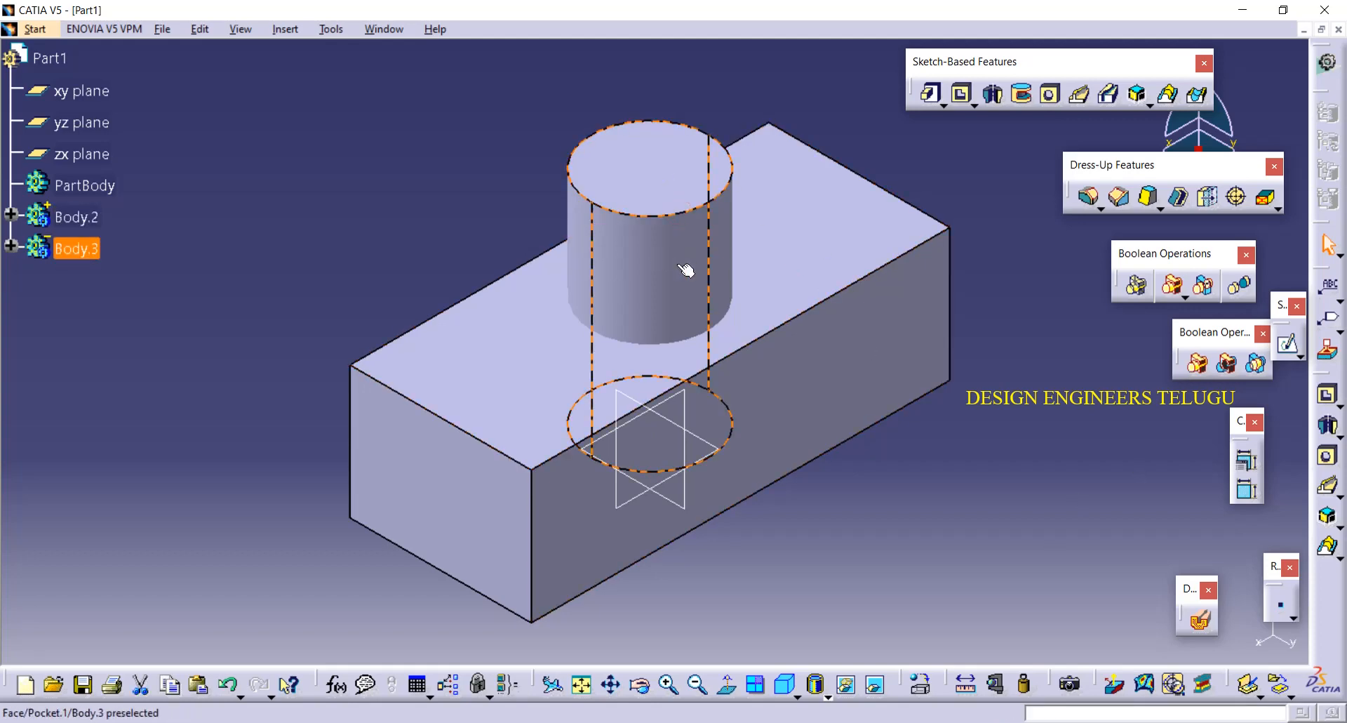
pyautogui.click(862, 363)
pyautogui.click(814, 242)
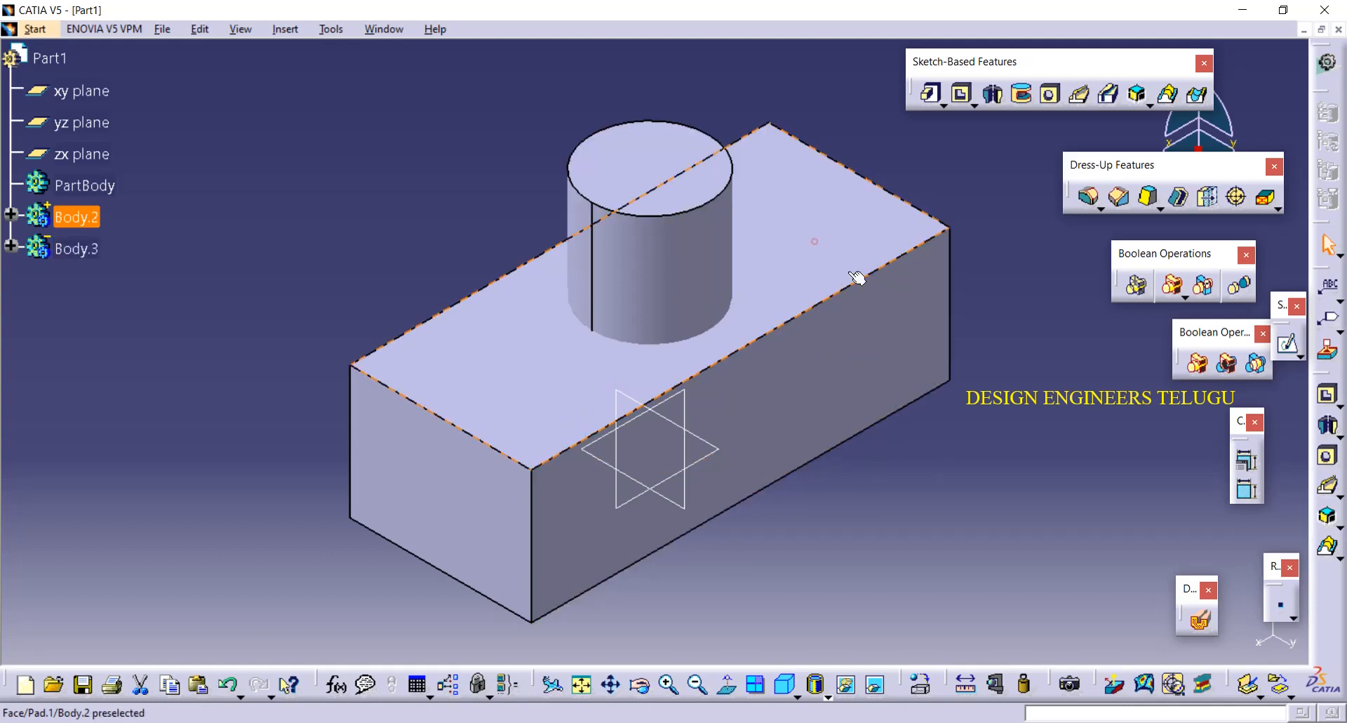
pyautogui.click(91, 249)
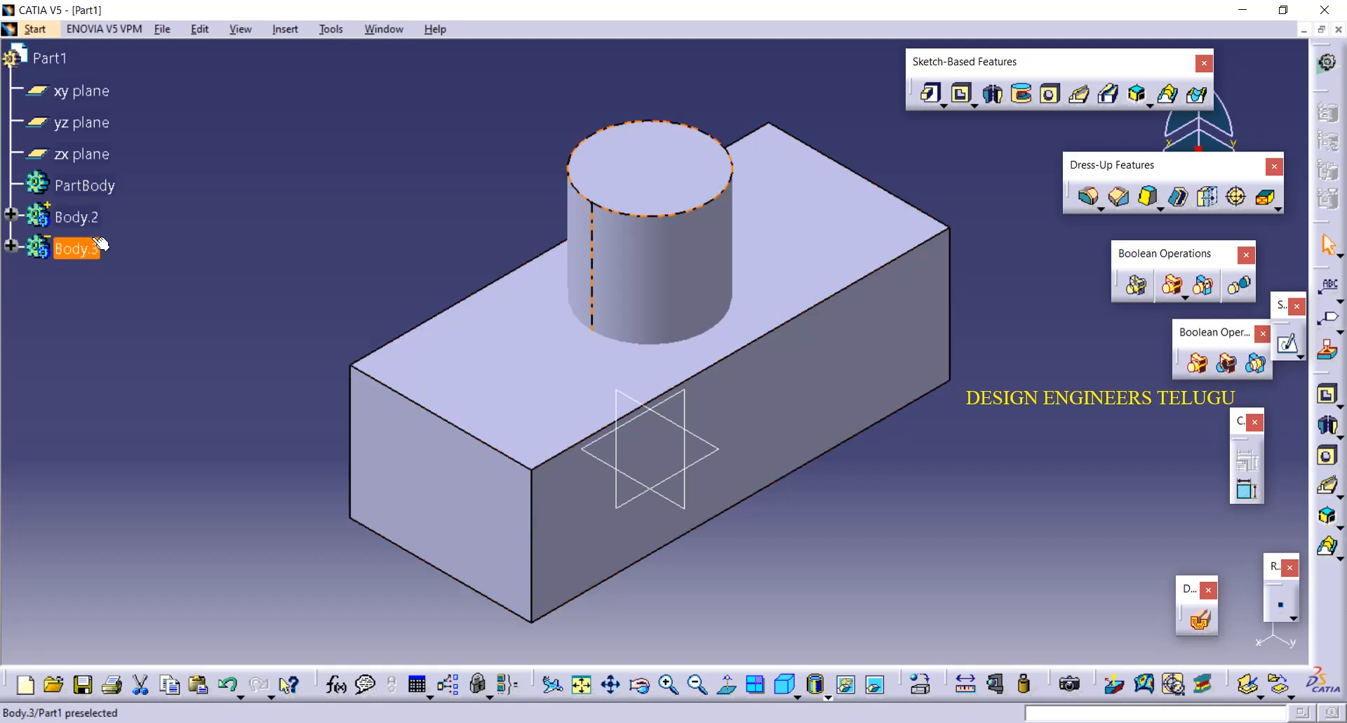
pyautogui.click(178, 256)
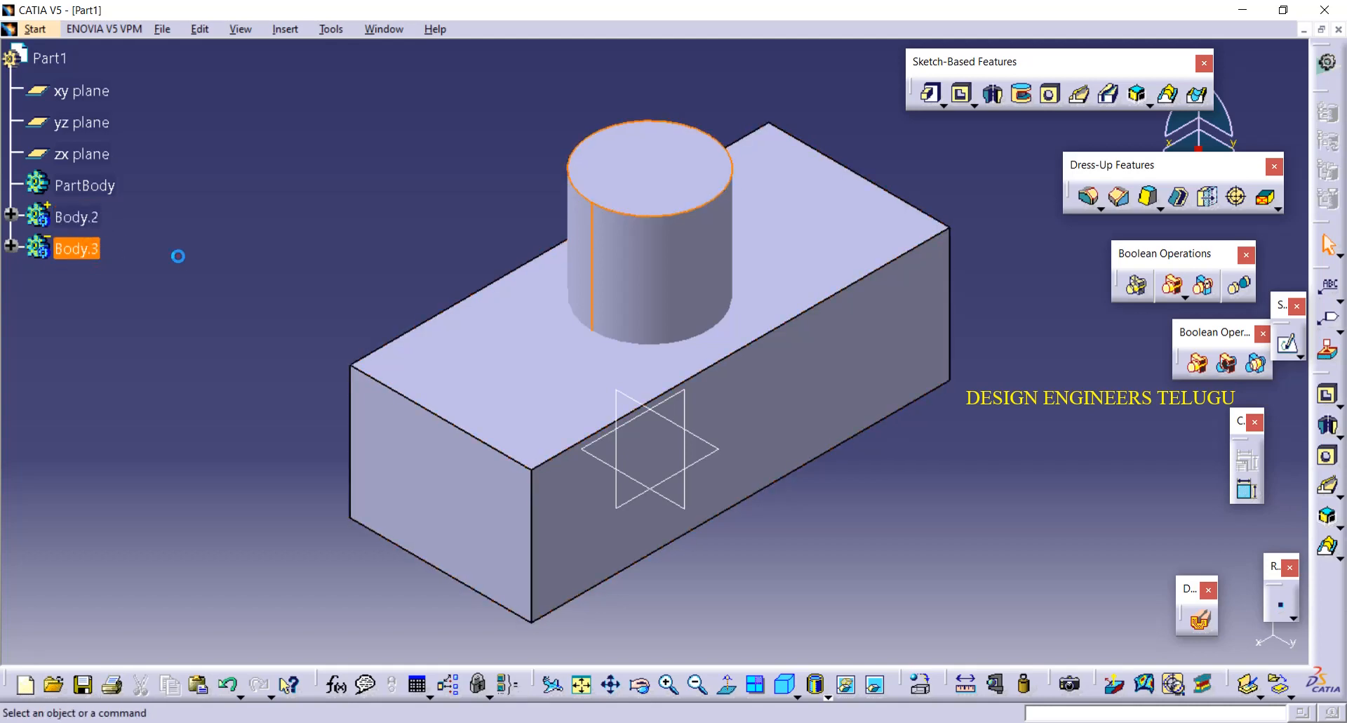
# Step: Combine the cylindrical pocket body, Body.3, into the block's Body.2 with the Boolean Add operation
pyautogui.click(1199, 364)
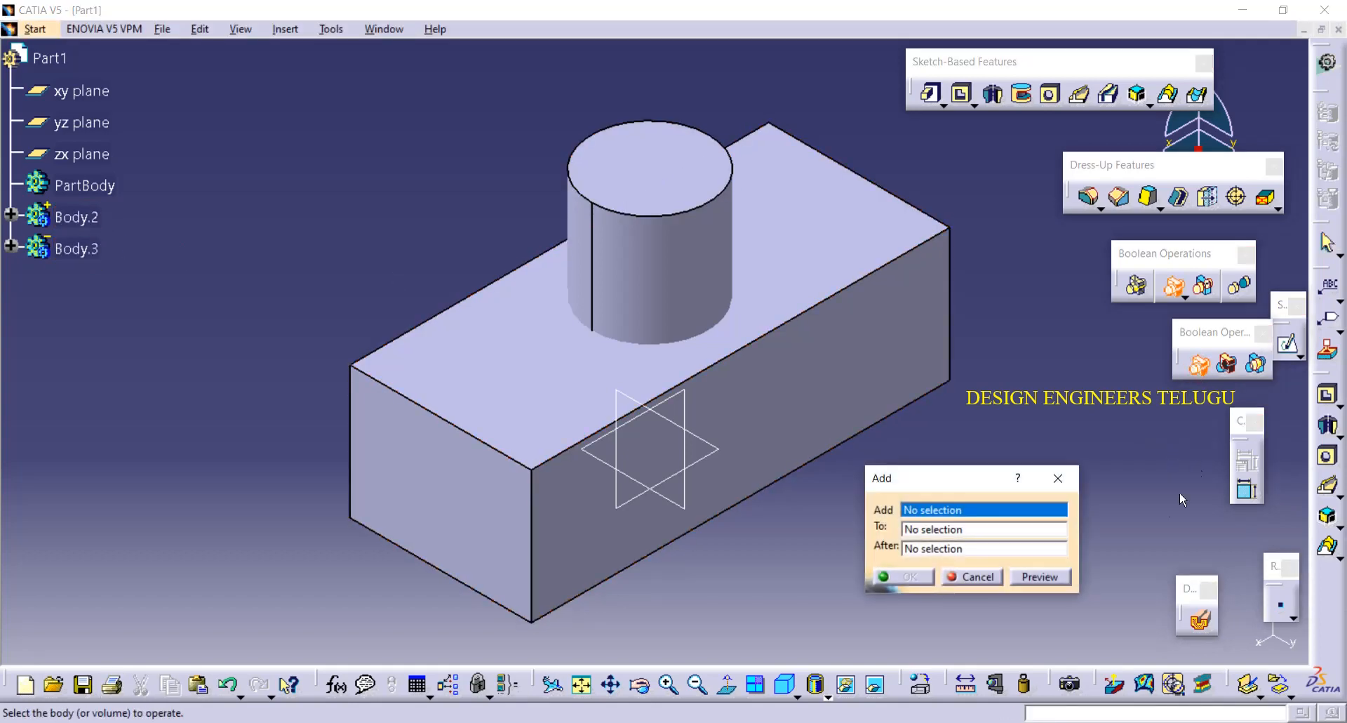
pyautogui.click(672, 273)
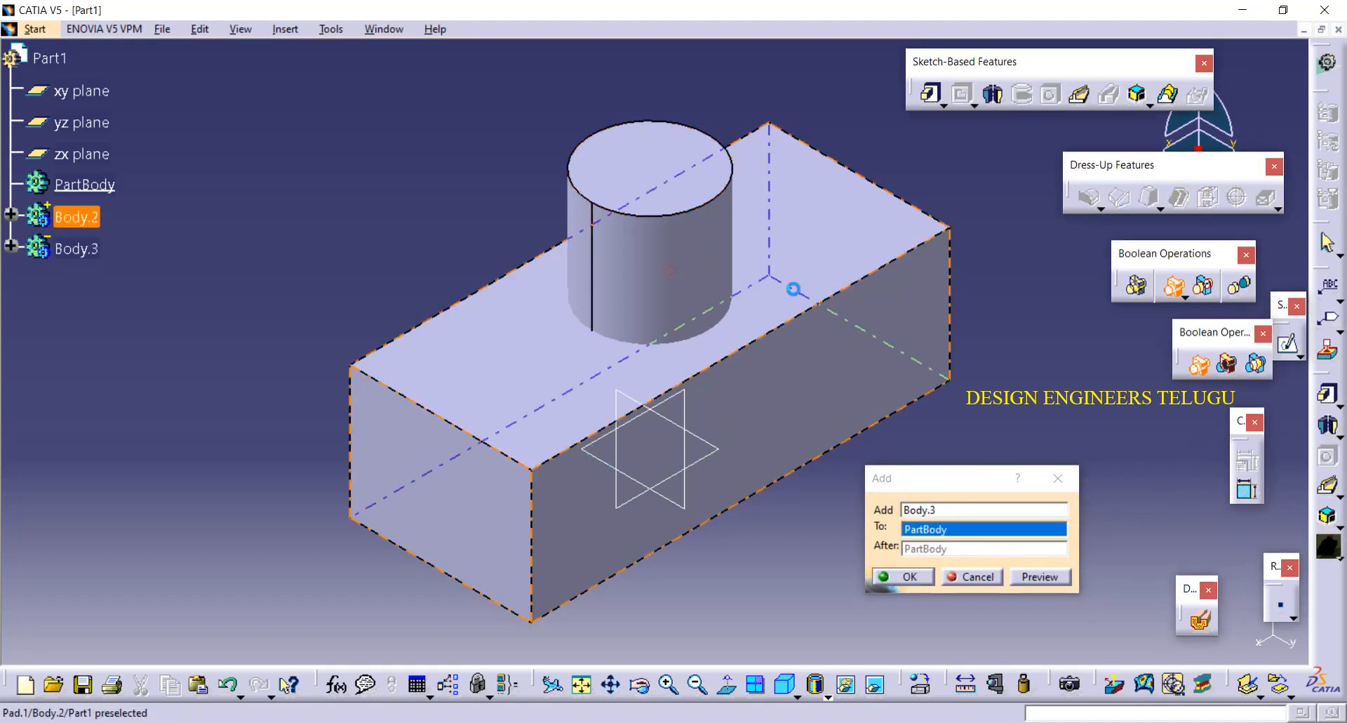
pyautogui.click(859, 342)
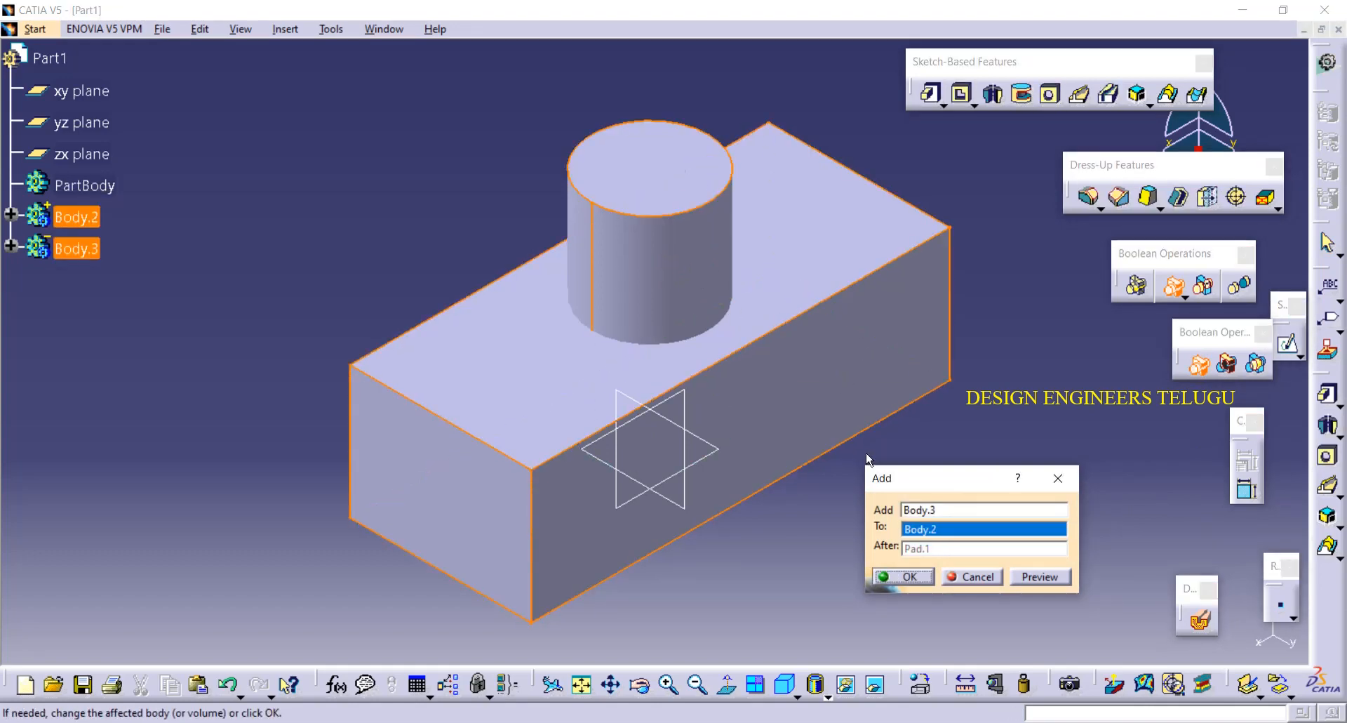
pyautogui.click(919, 575)
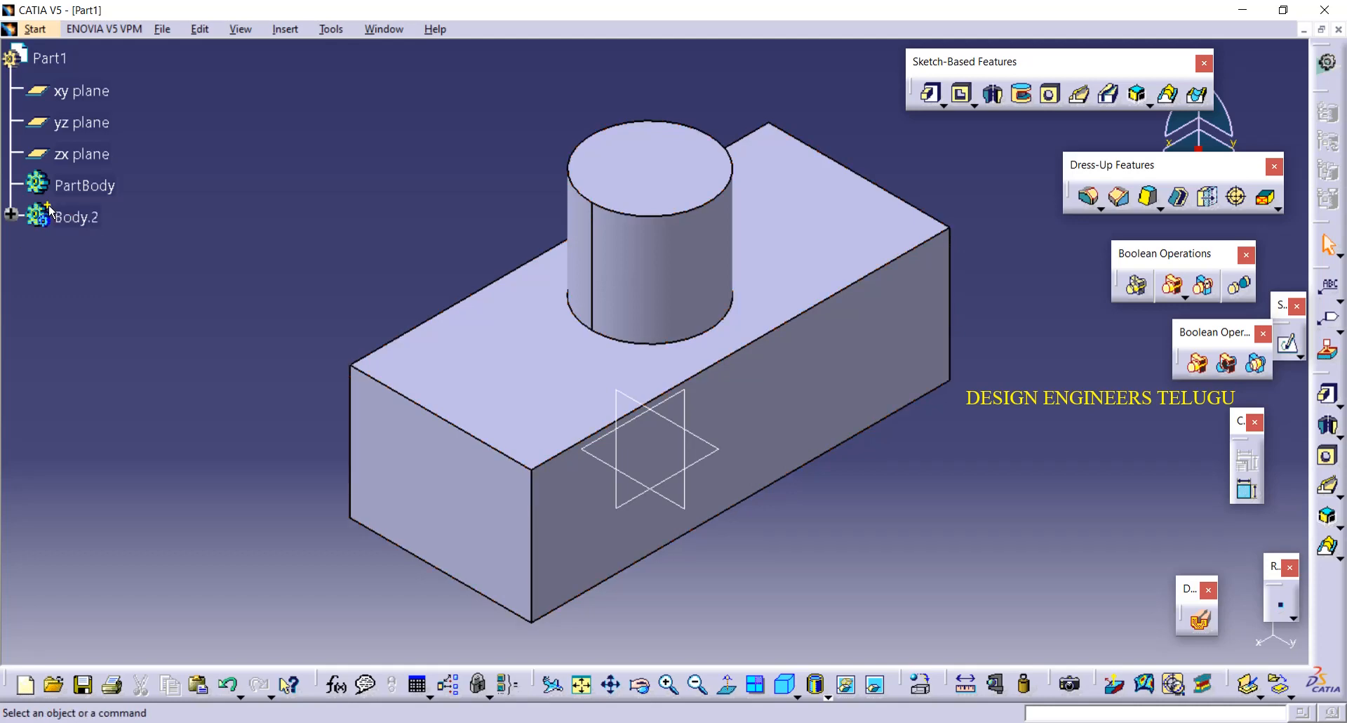
# Step: Examine the feature structure of Body.2 and the geometry it contains after the Boolean Add
pyautogui.click(11, 214)
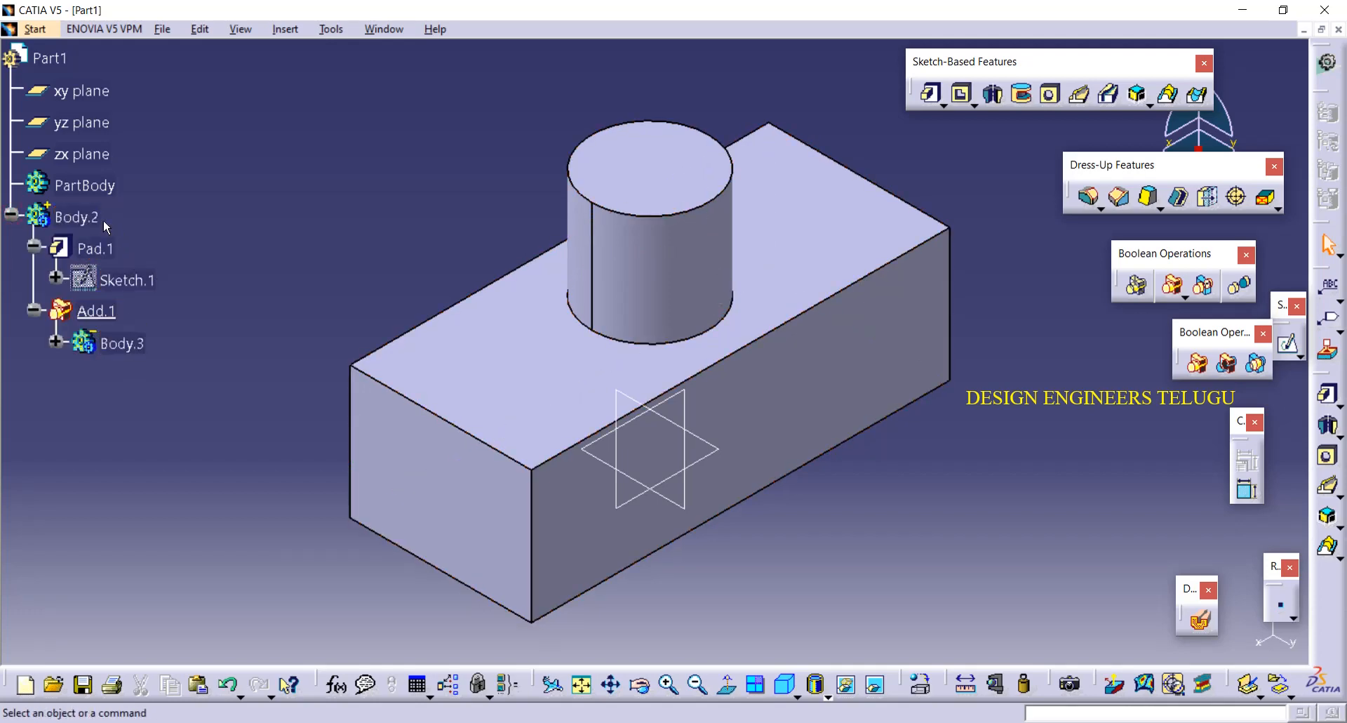
pyautogui.click(11, 217)
pyautogui.click(76, 217)
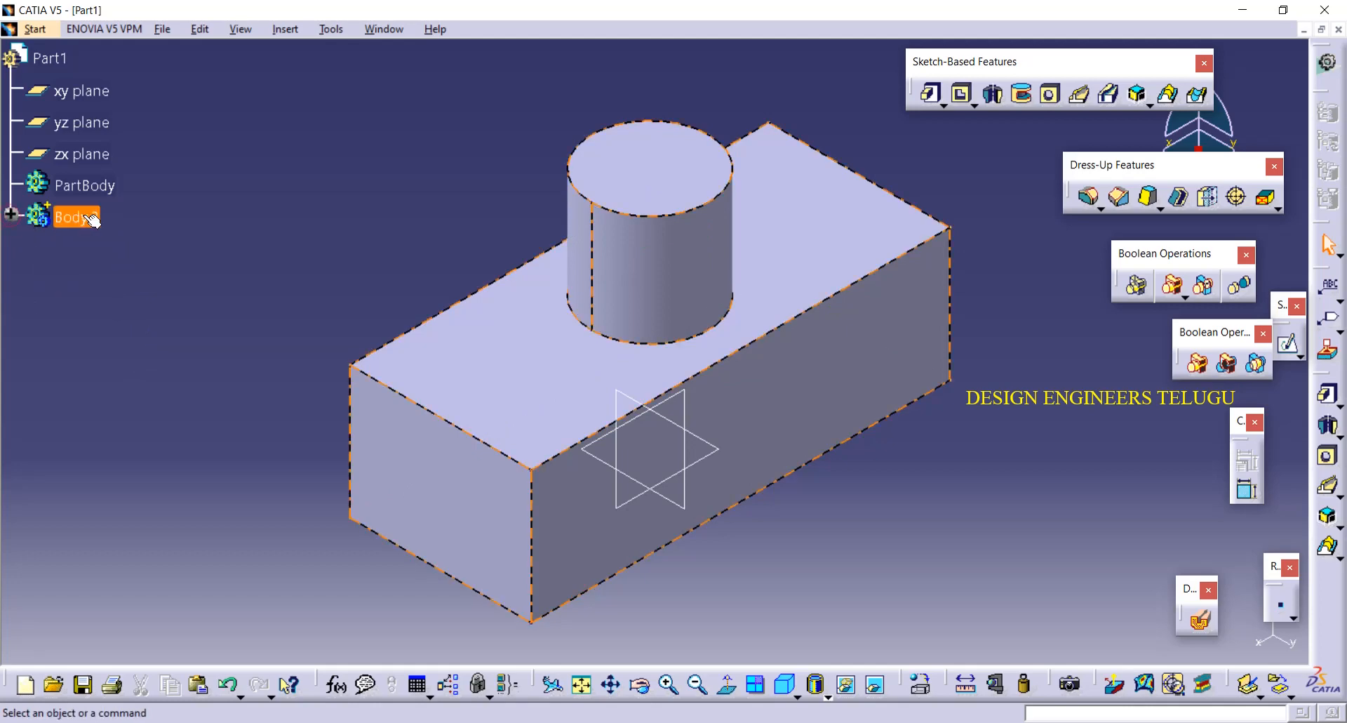
pyautogui.click(175, 391)
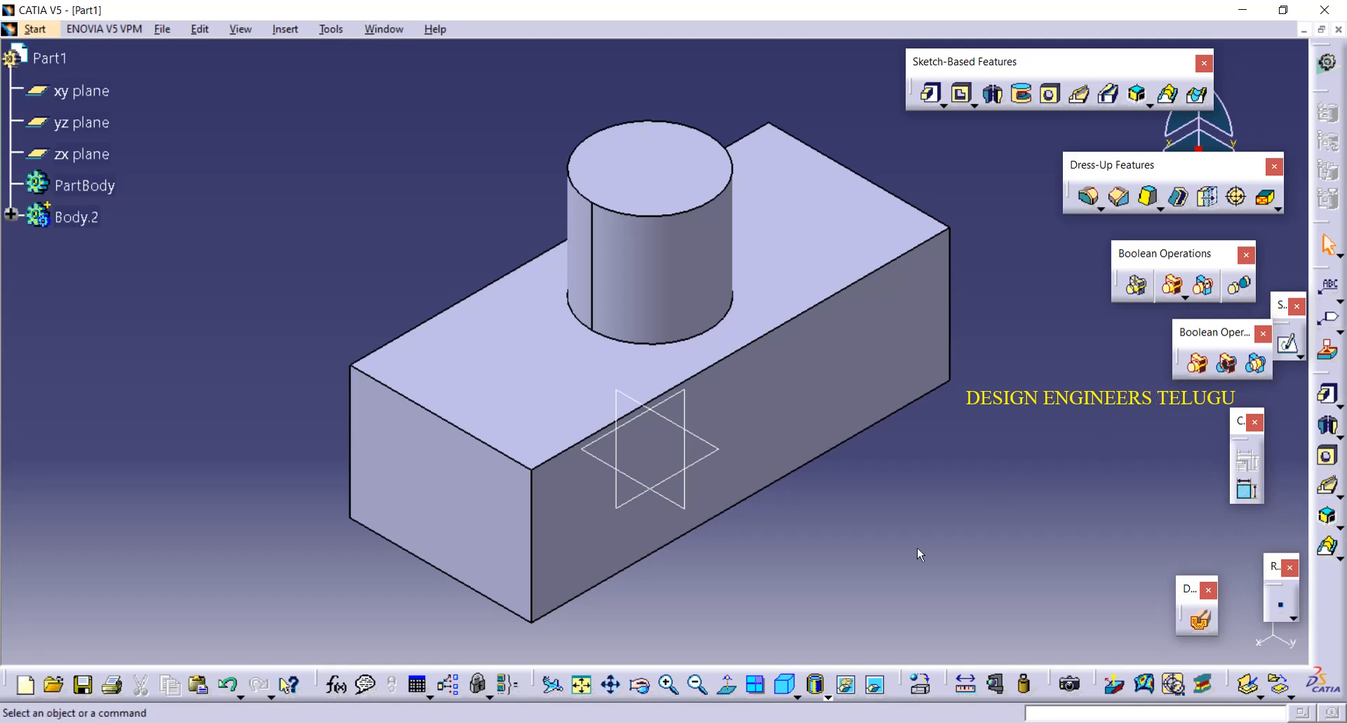
# Step: Undo the Boolean Add of Body.3 and expand Body.2 and Body.3 in the specification tree to show their features
pyautogui.click(228, 684)
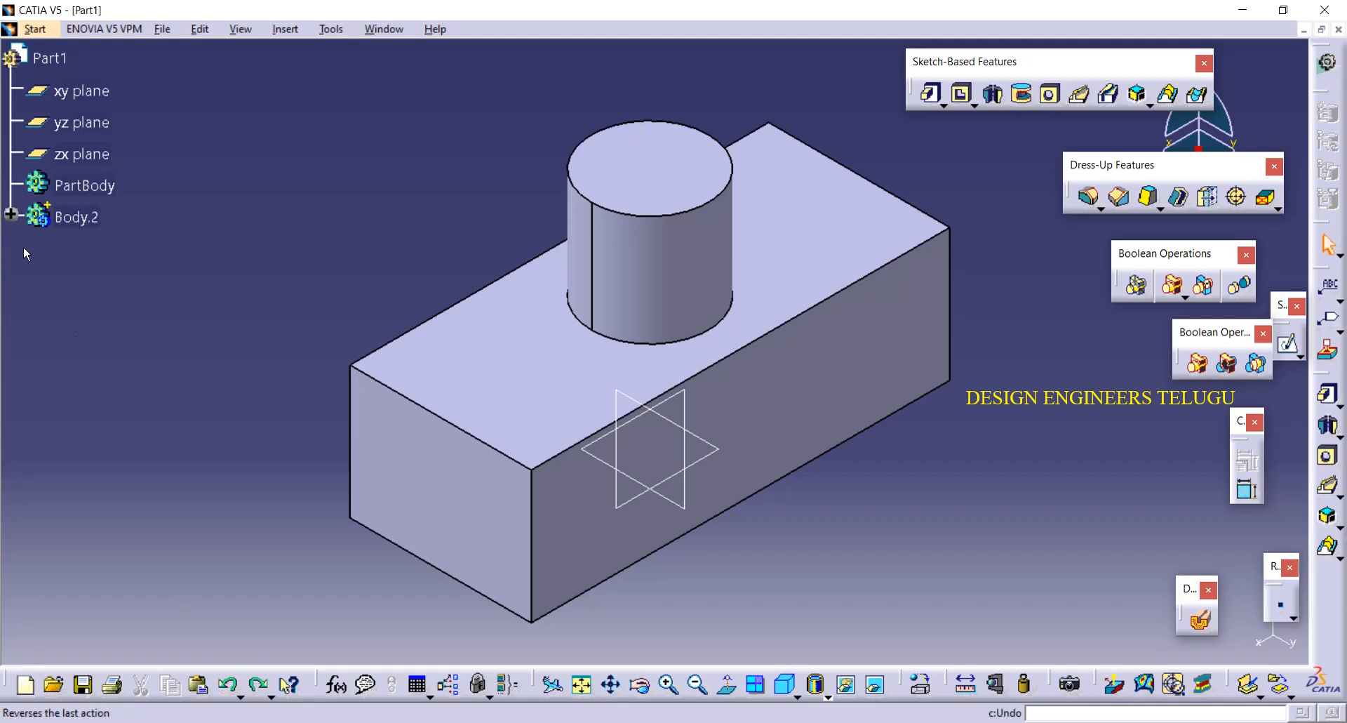
pyautogui.click(232, 687)
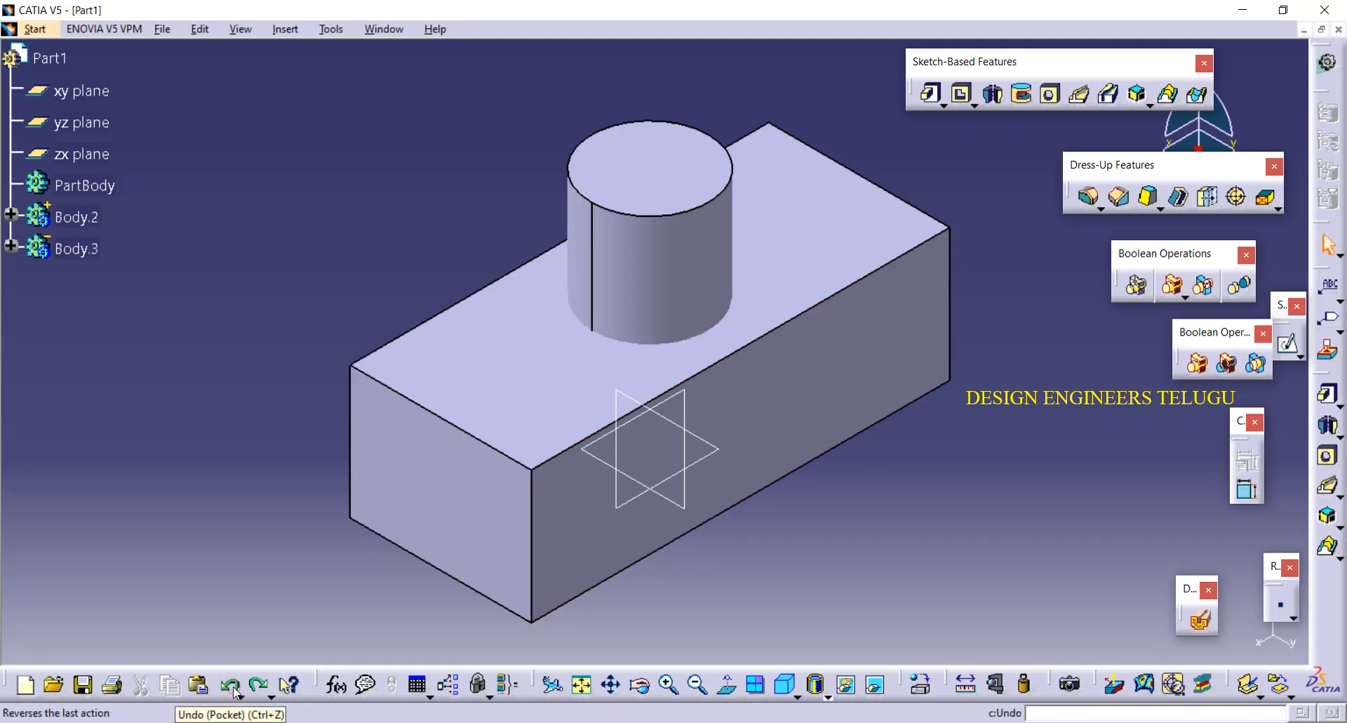
pyautogui.click(81, 249)
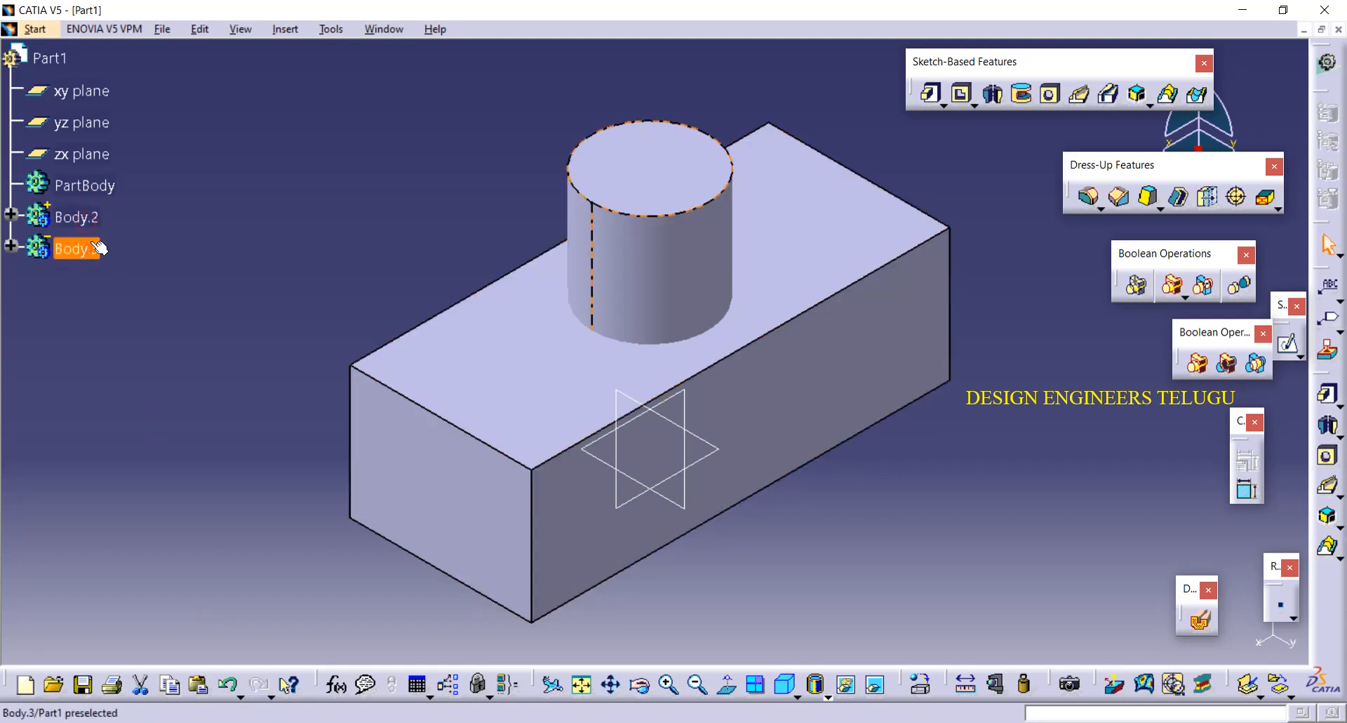
pyautogui.click(12, 246)
pyautogui.click(12, 246)
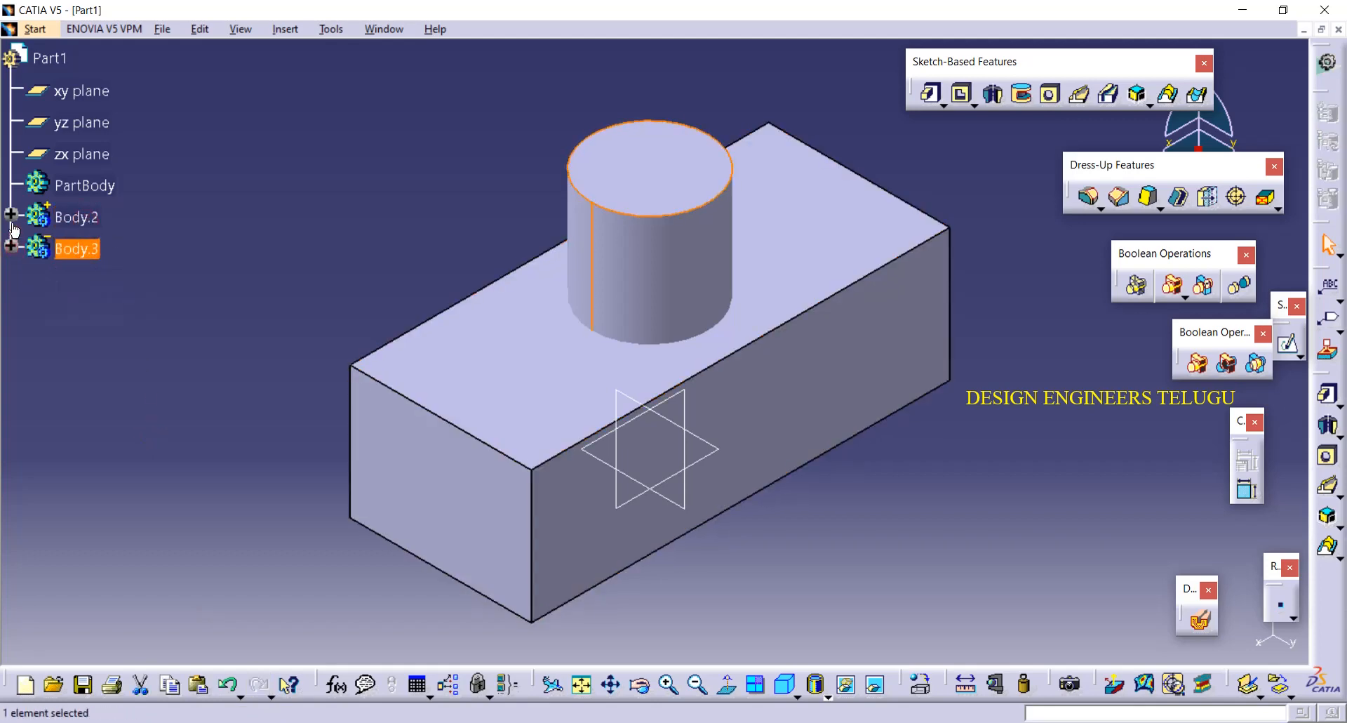
pyautogui.click(12, 214)
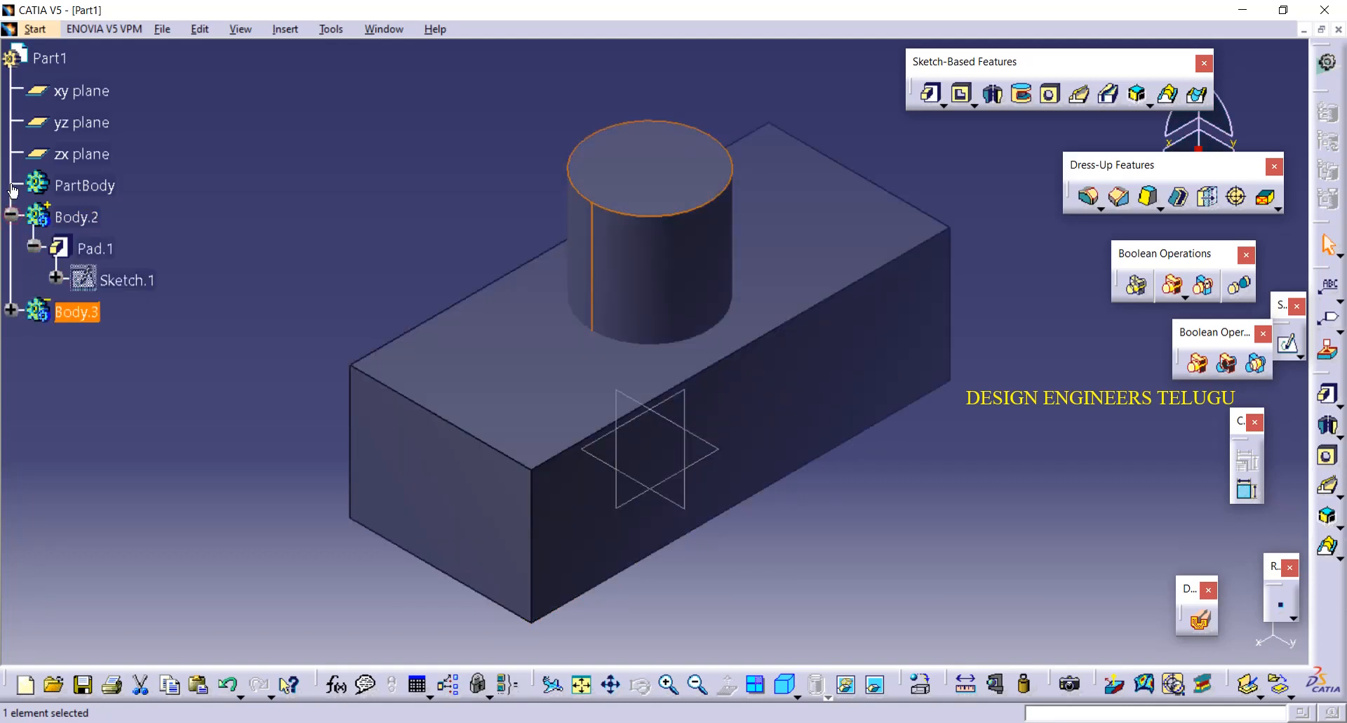
pyautogui.click(11, 309)
pyautogui.click(231, 288)
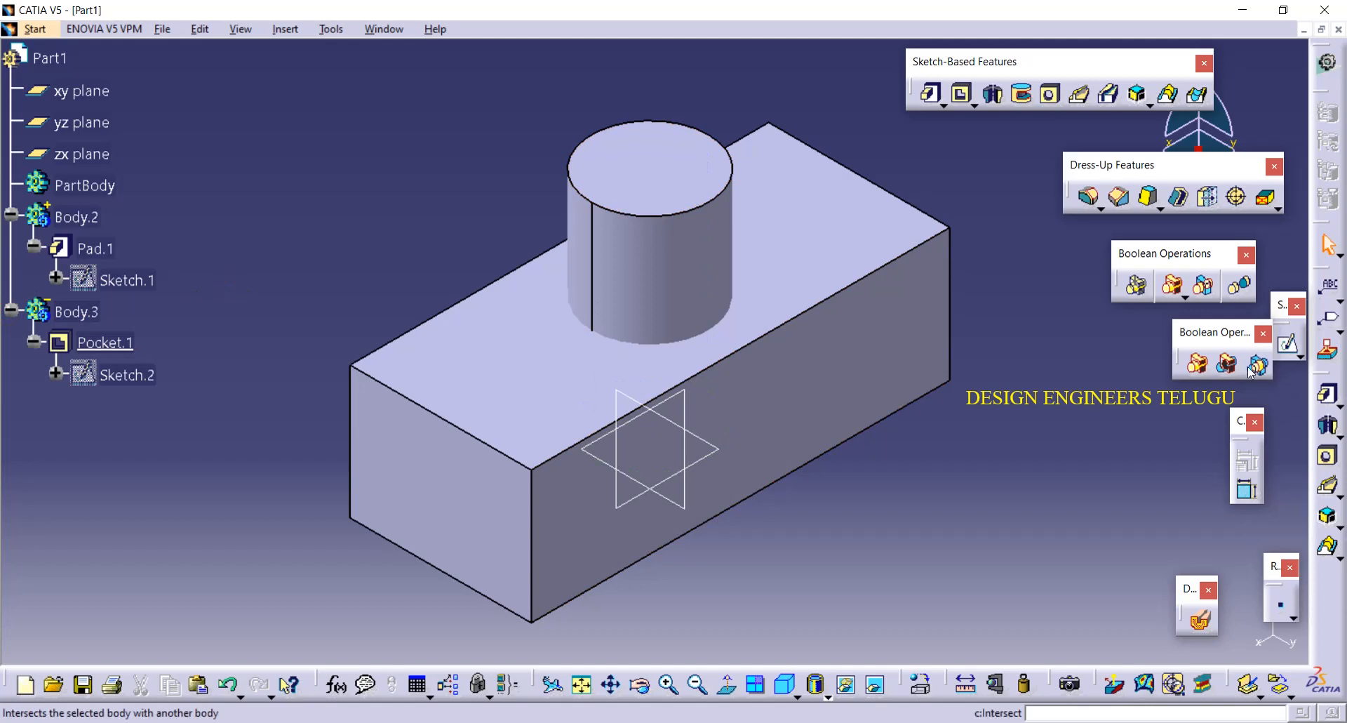
# Step: Subtract the cylindrical pocket body, Body.3, from the block's Body.2 with the Boolean Remove operation
pyautogui.click(1226, 365)
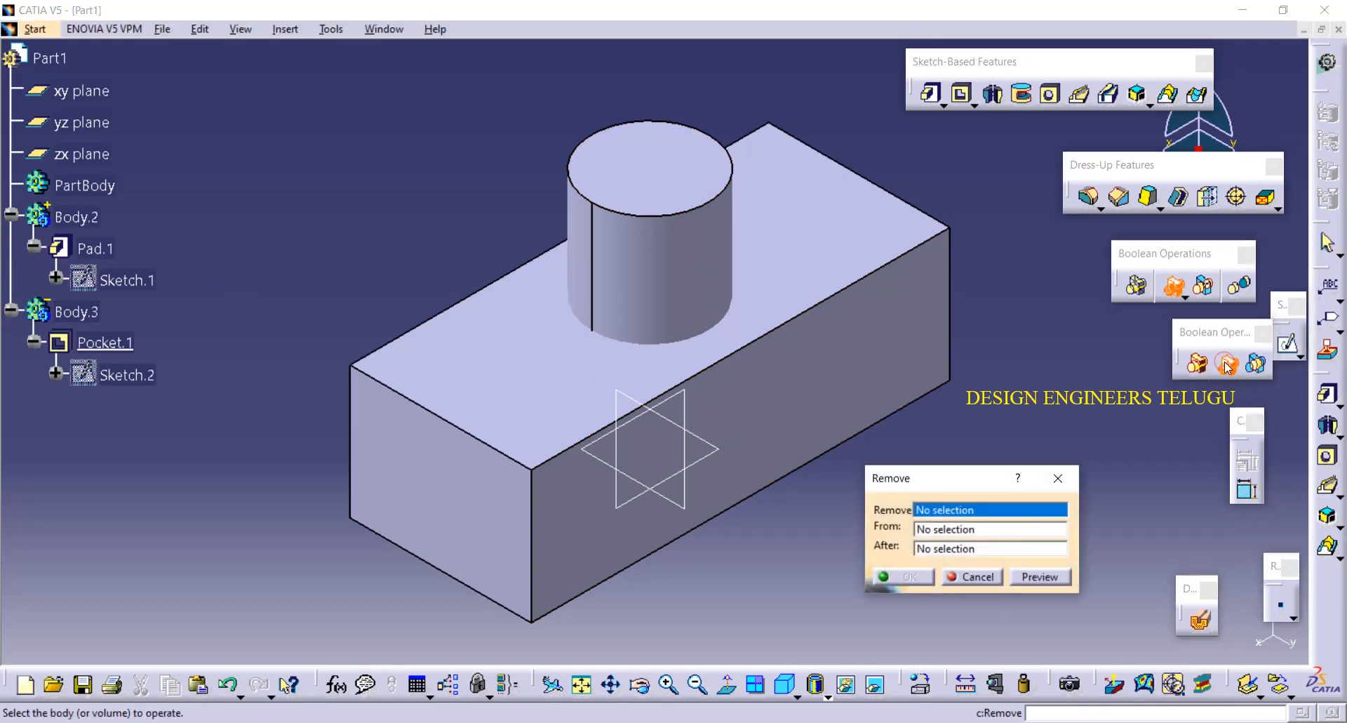
pyautogui.click(680, 261)
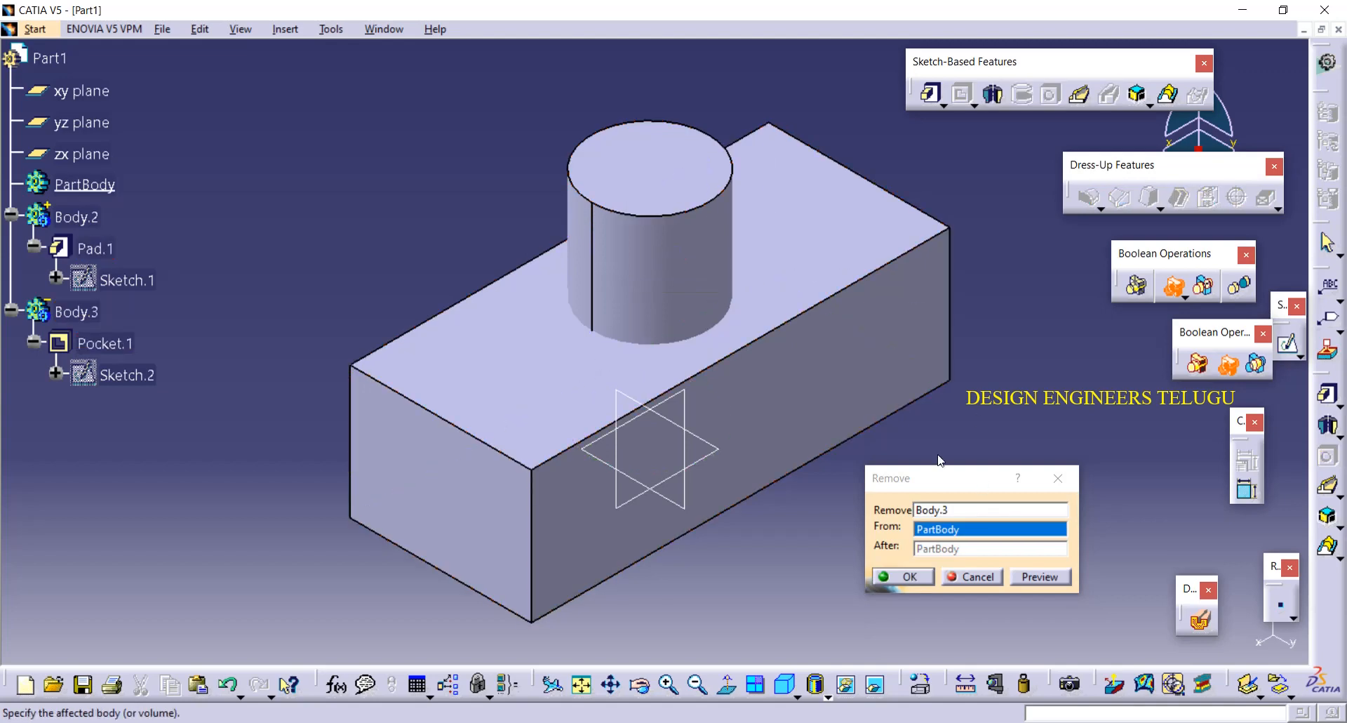
pyautogui.click(845, 348)
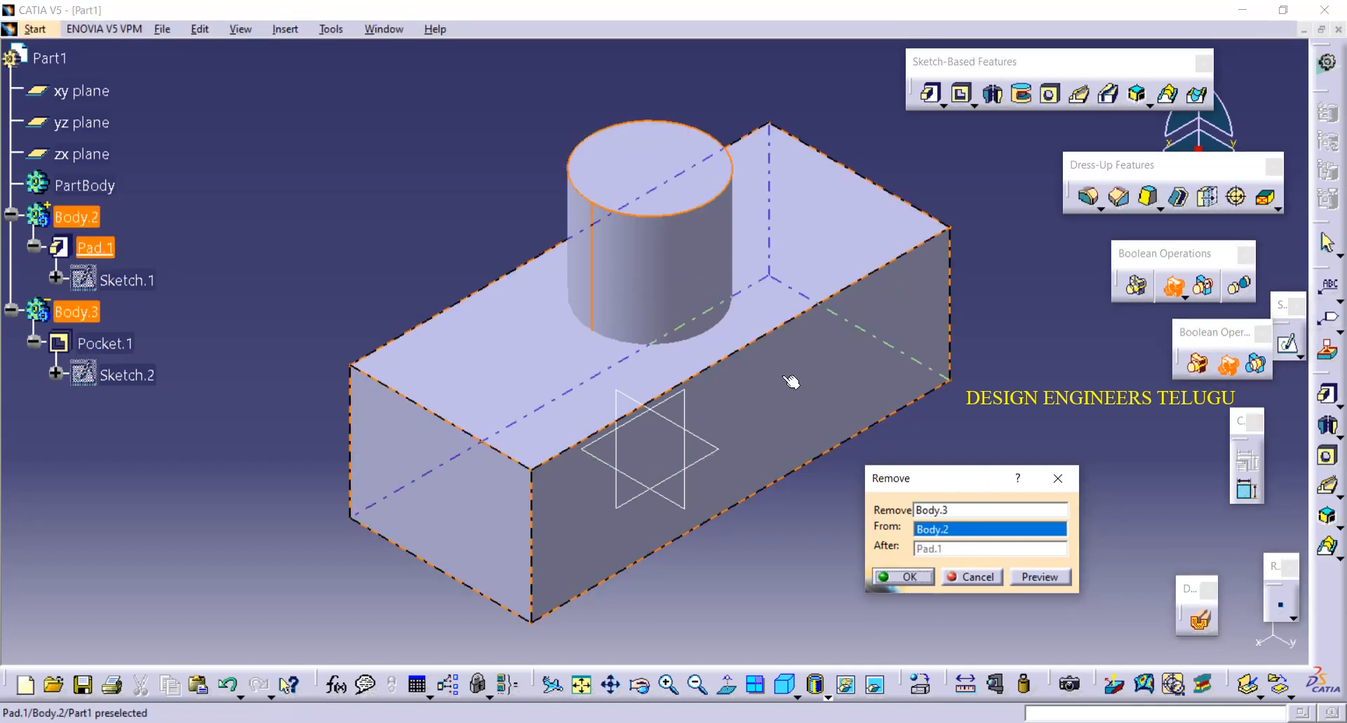
pyautogui.click(908, 577)
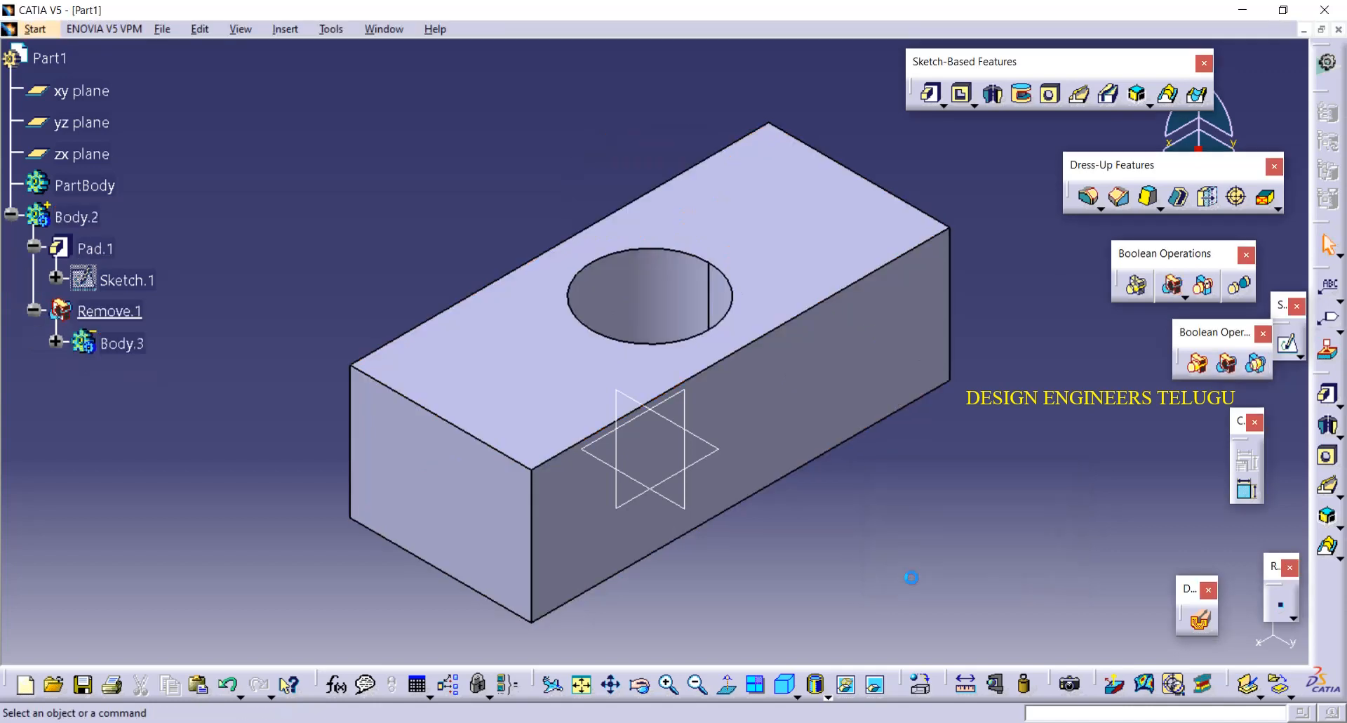
# Step: Examine Body.2's geometry and feature structure after the Boolean Remove, and undo the Remove
pyautogui.moveTo(722, 292); pyautogui.dragTo(660, 435, button='middle')
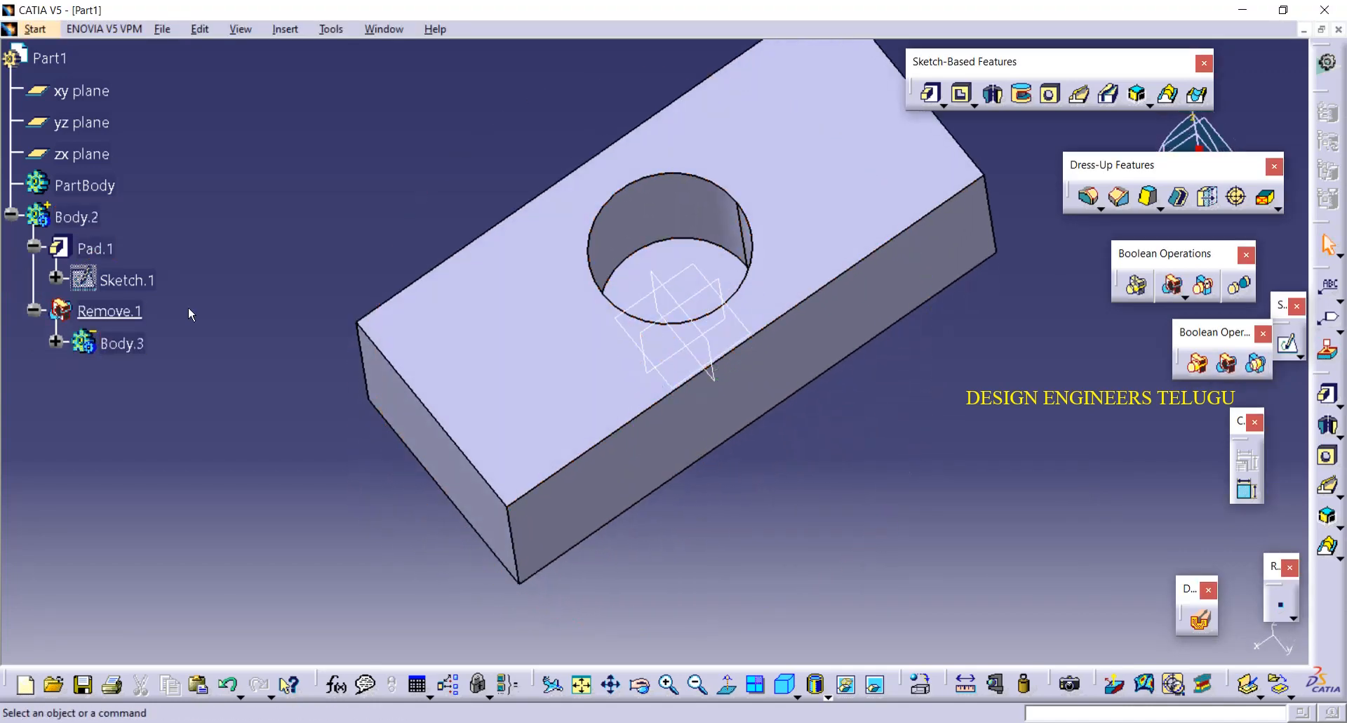
pyautogui.click(11, 214)
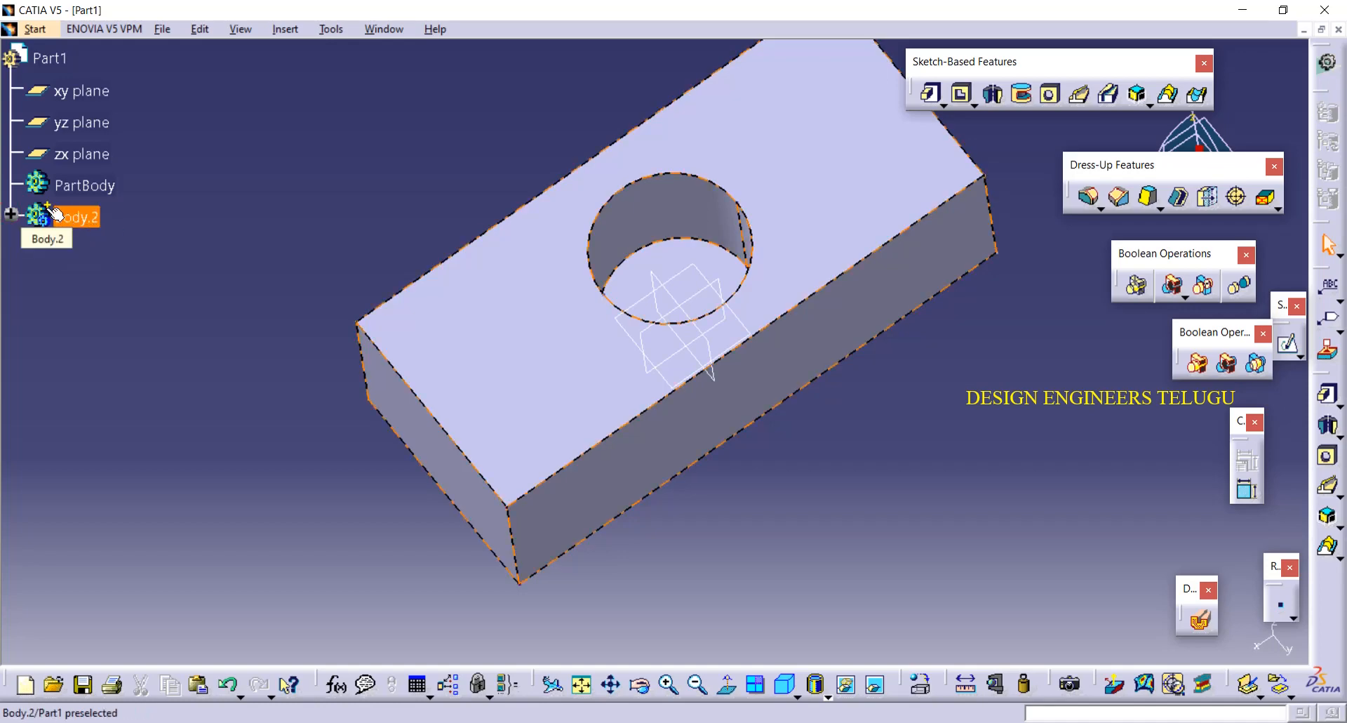
pyautogui.click(11, 215)
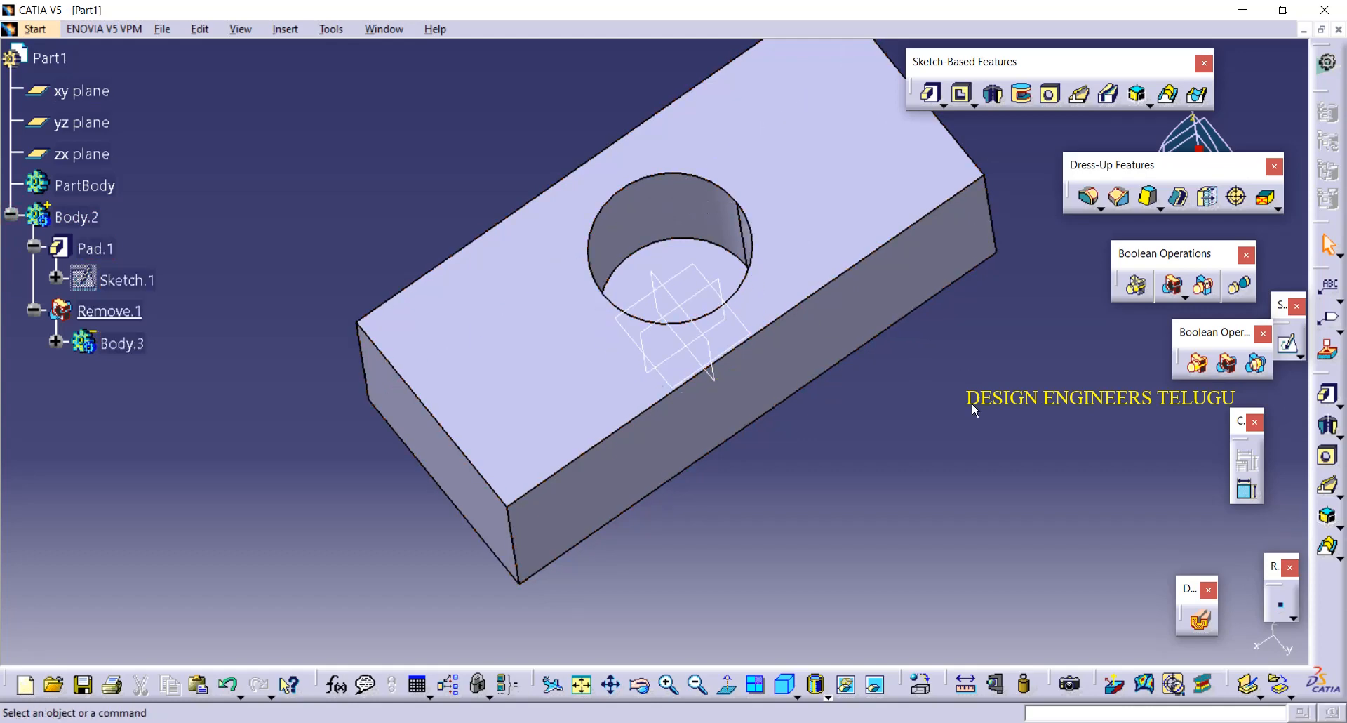
pyautogui.click(785, 684)
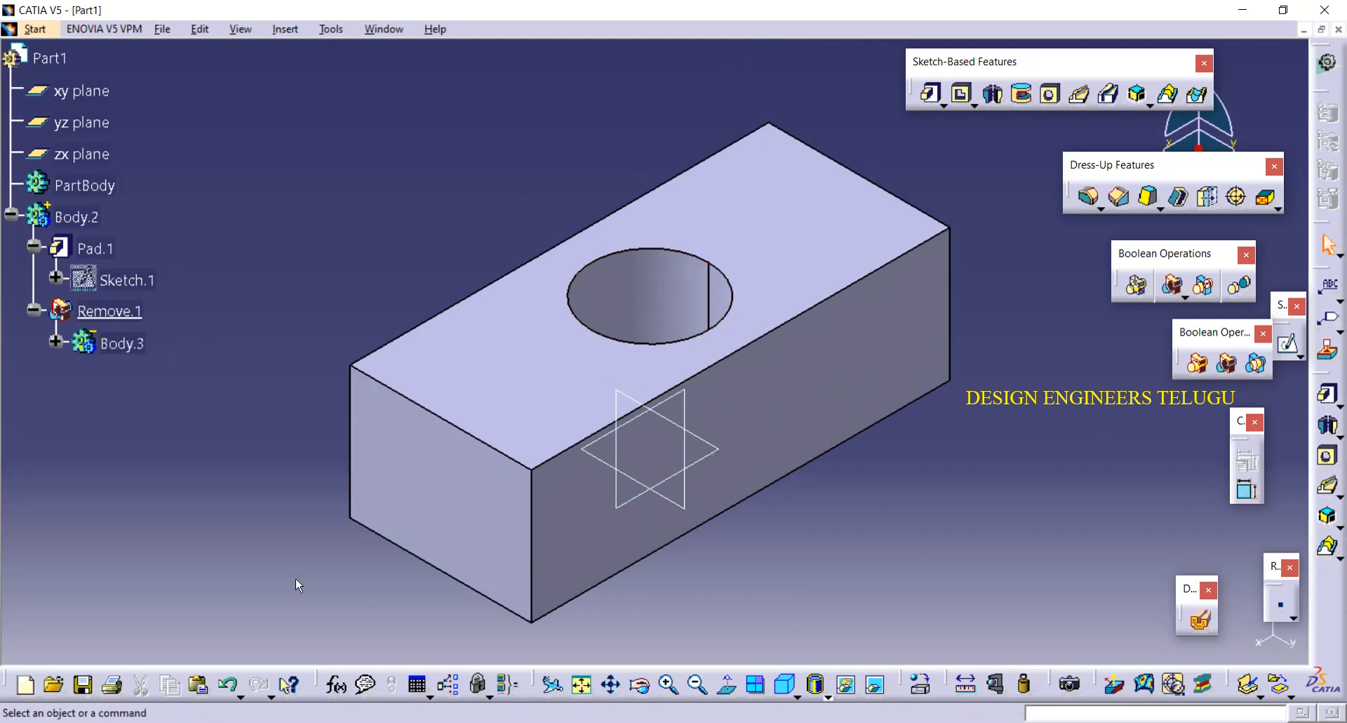
pyautogui.hotkey('ctrl', 'z')
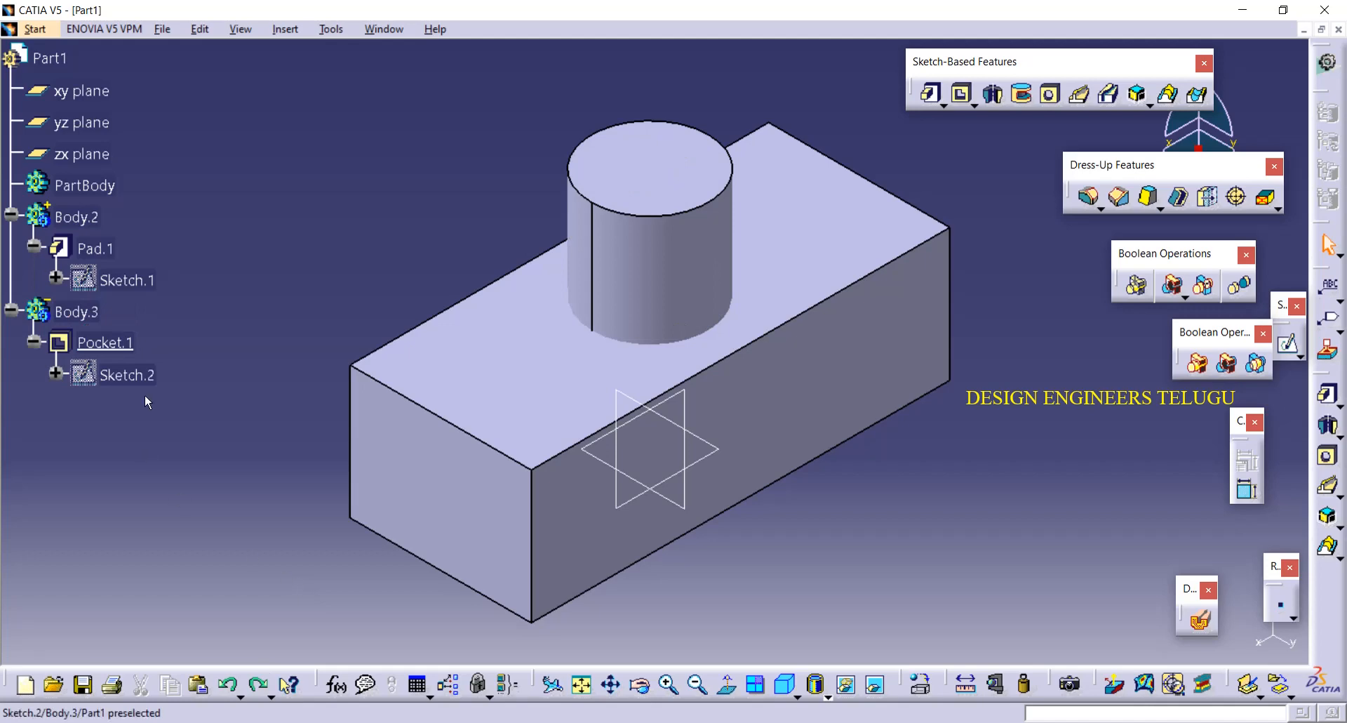
# Step: Delete the pocket feature Pocket.1 together with its sketch from Body.3
pyautogui.rightClick(132, 342)
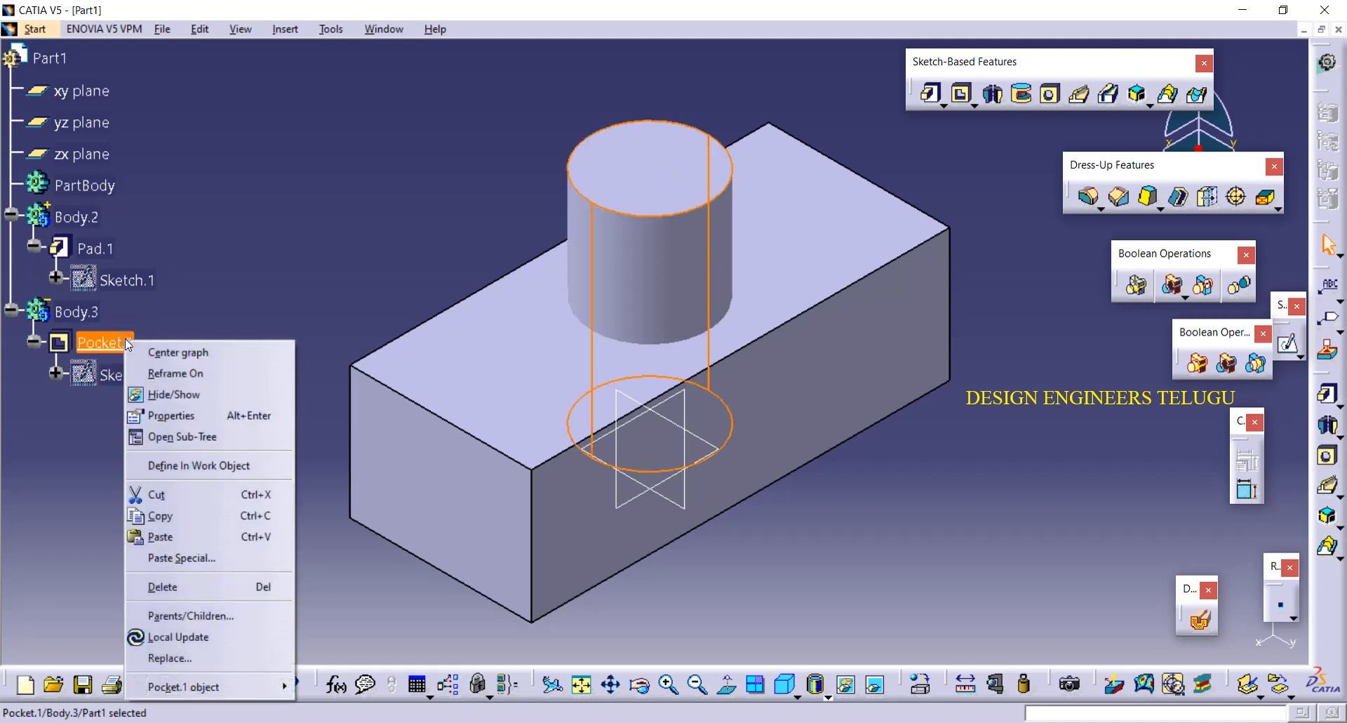
pyautogui.click(187, 582)
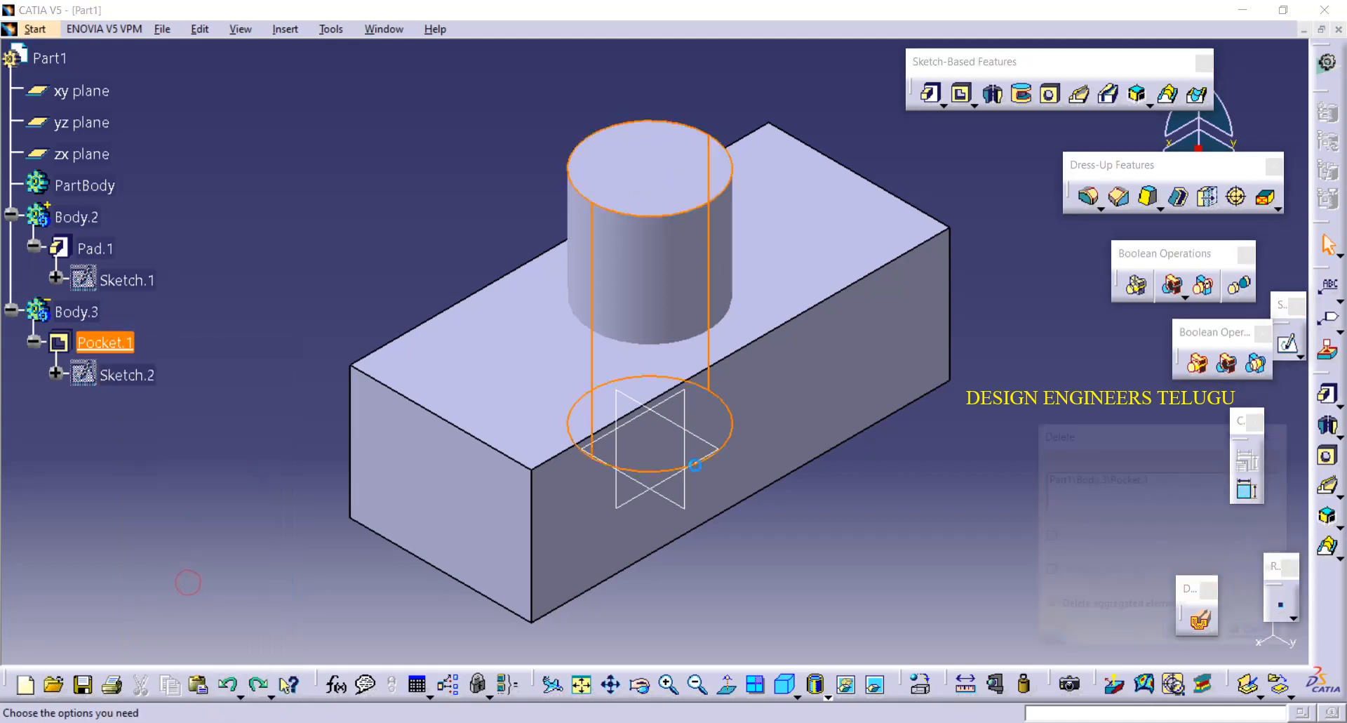
pyautogui.click(1203, 627)
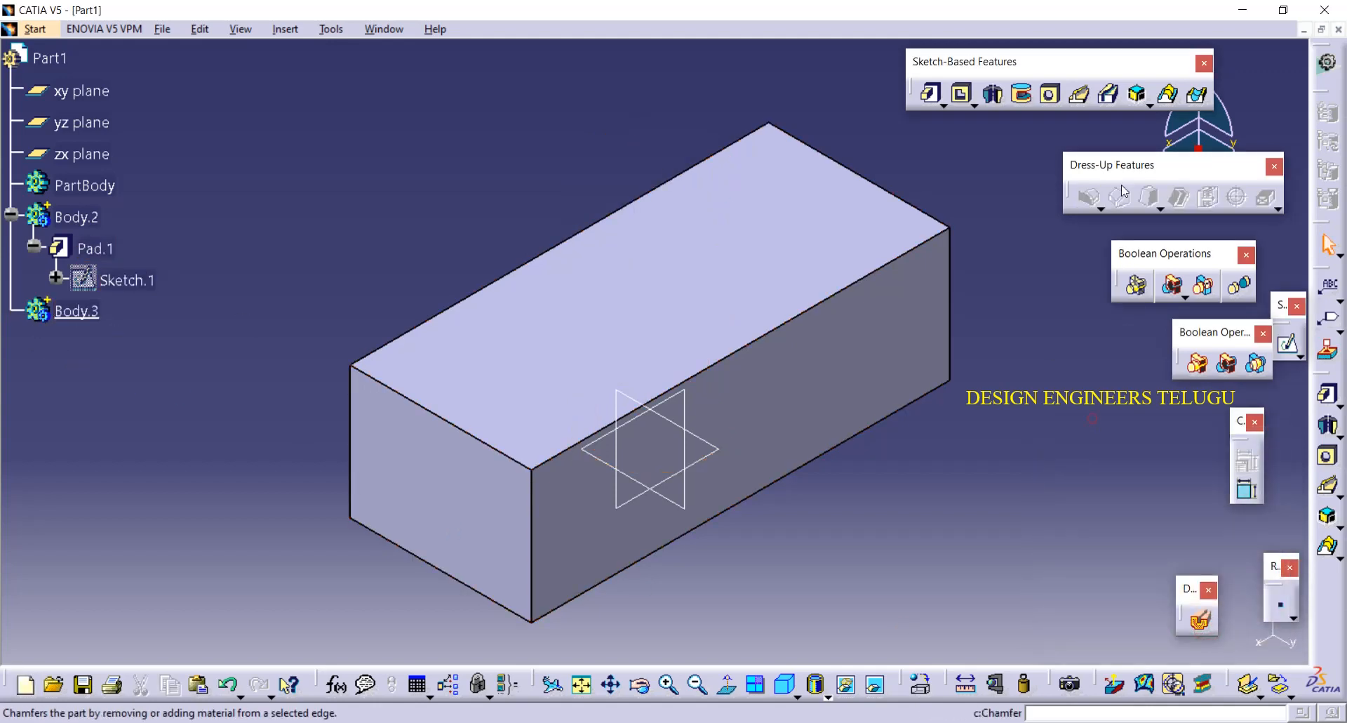
# Step: Sketch a circle centred on the origin on the block's upper face, with Body.3 as the active body
pyautogui.click(1290, 346)
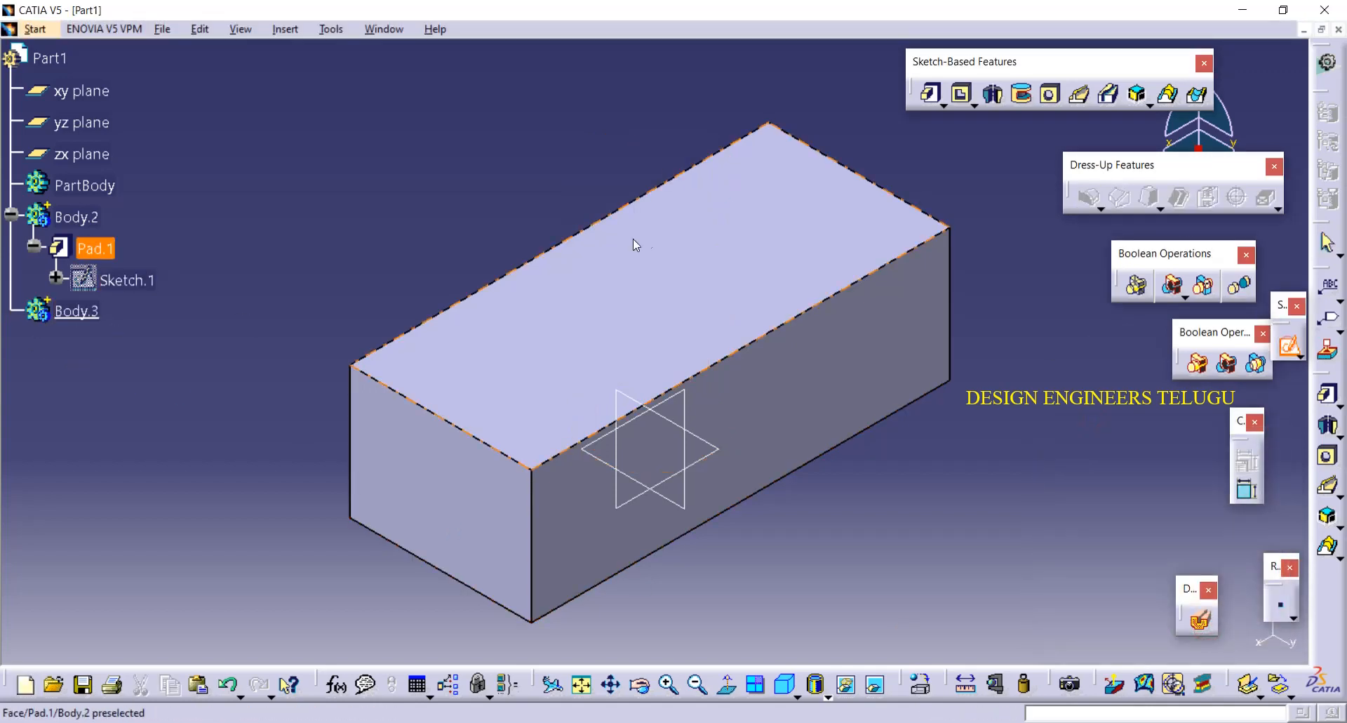
pyautogui.click(706, 259)
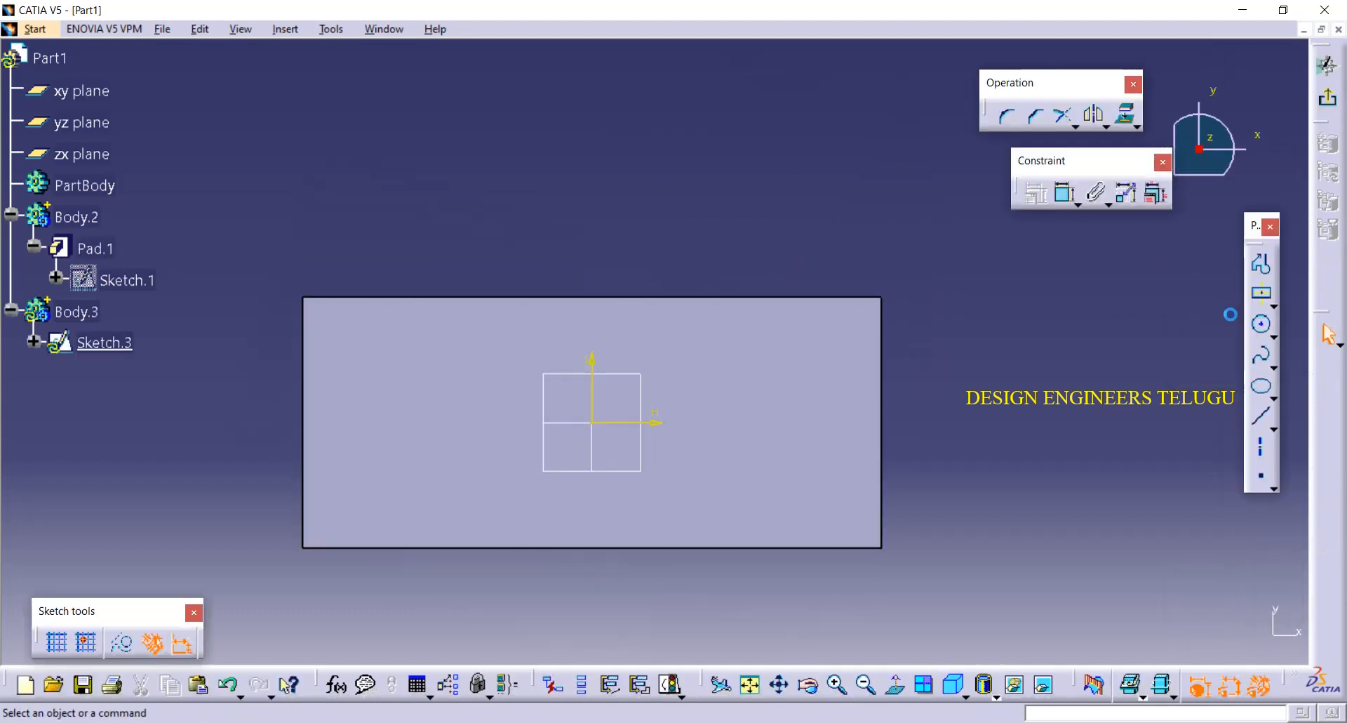
pyautogui.click(1261, 324)
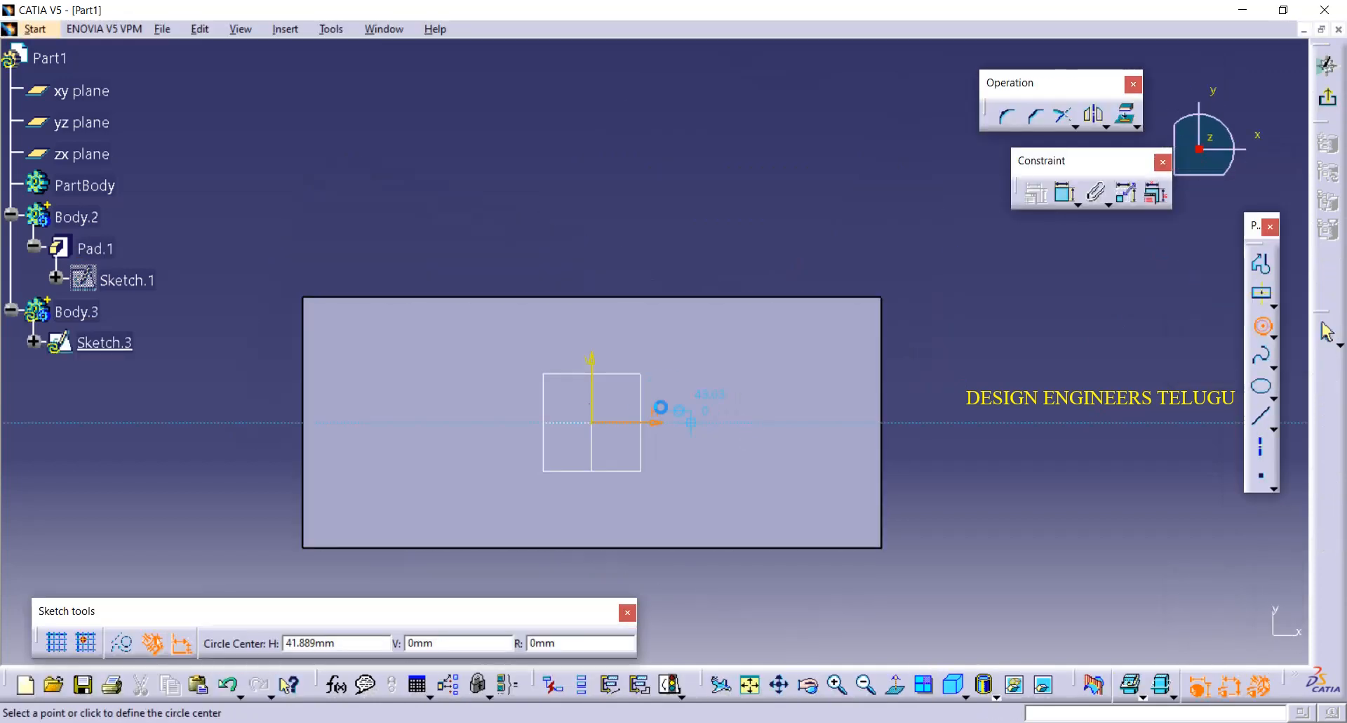
pyautogui.click(598, 413)
pyautogui.click(659, 420)
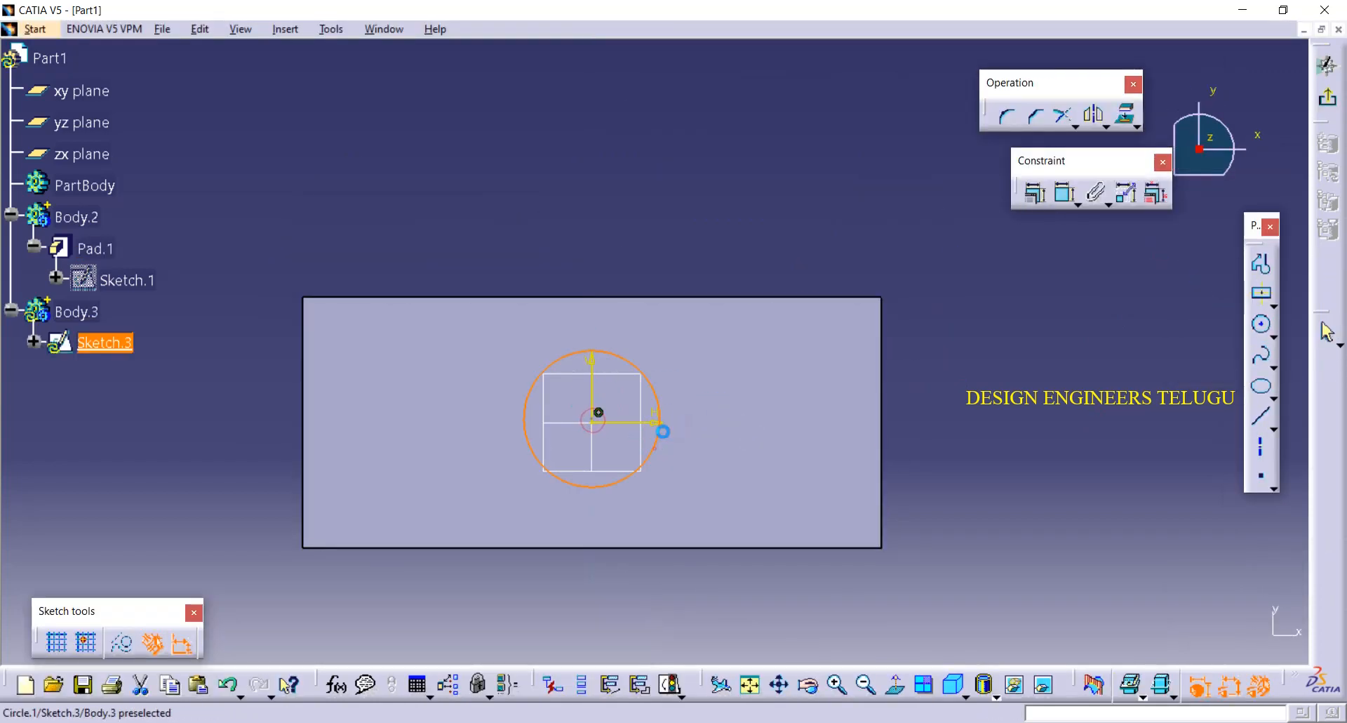
pyautogui.click(1330, 102)
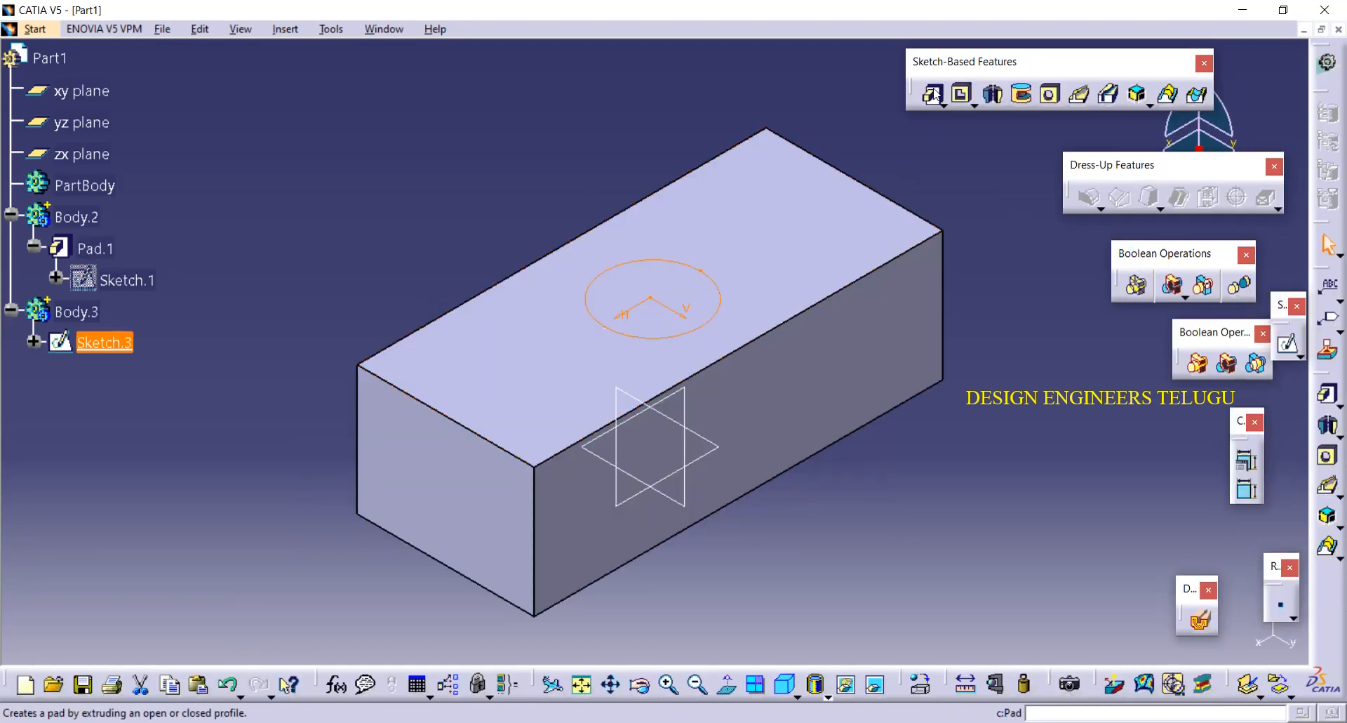
# Step: Pad the circle in Body.3 with a length of 66 mm and mirrored extent
pyautogui.click(931, 95)
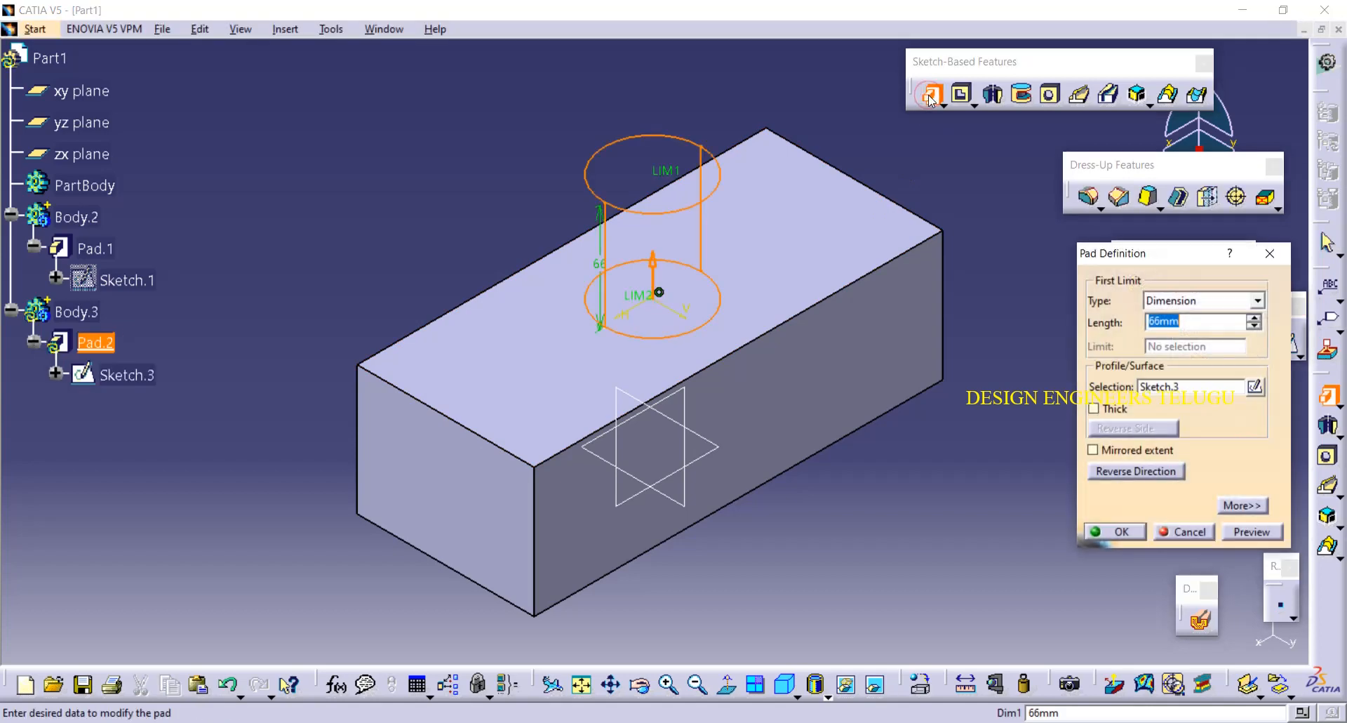
pyautogui.click(1138, 449)
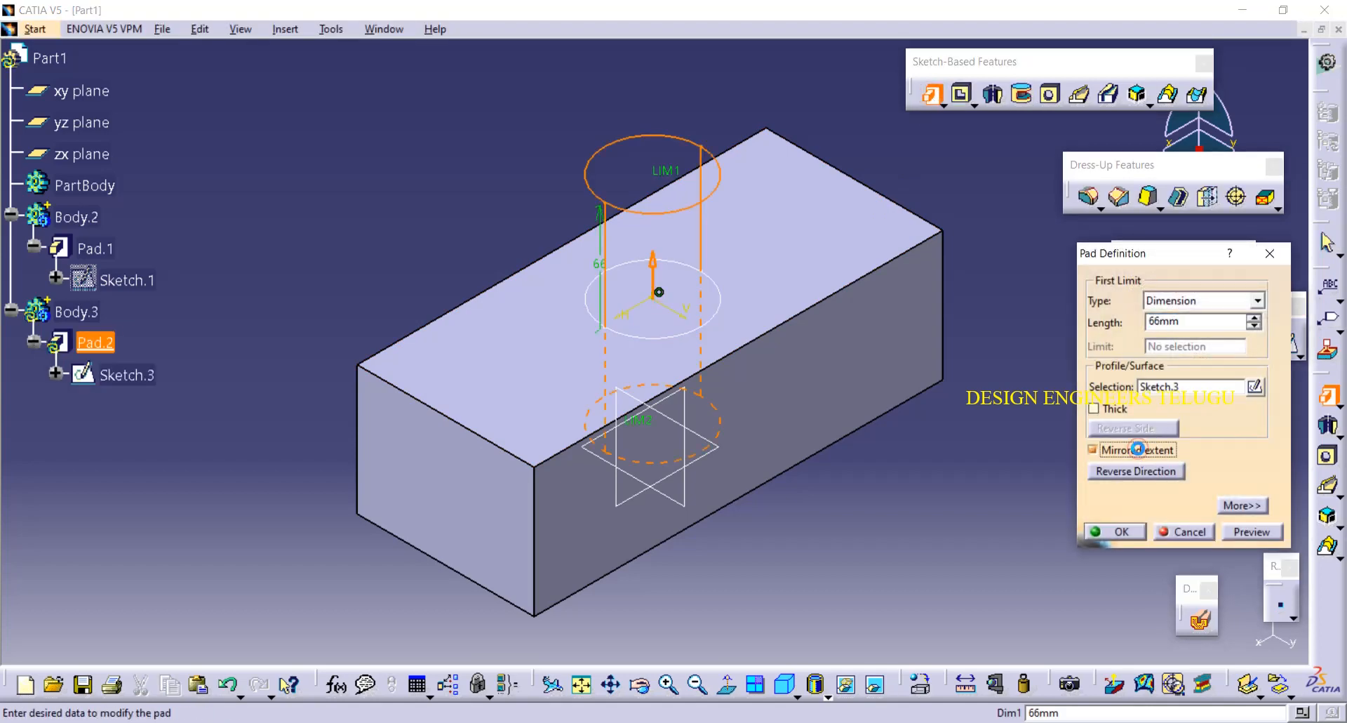
pyautogui.click(1127, 537)
pyautogui.moveTo(803, 553); pyautogui.dragTo(791, 515, button='middle')
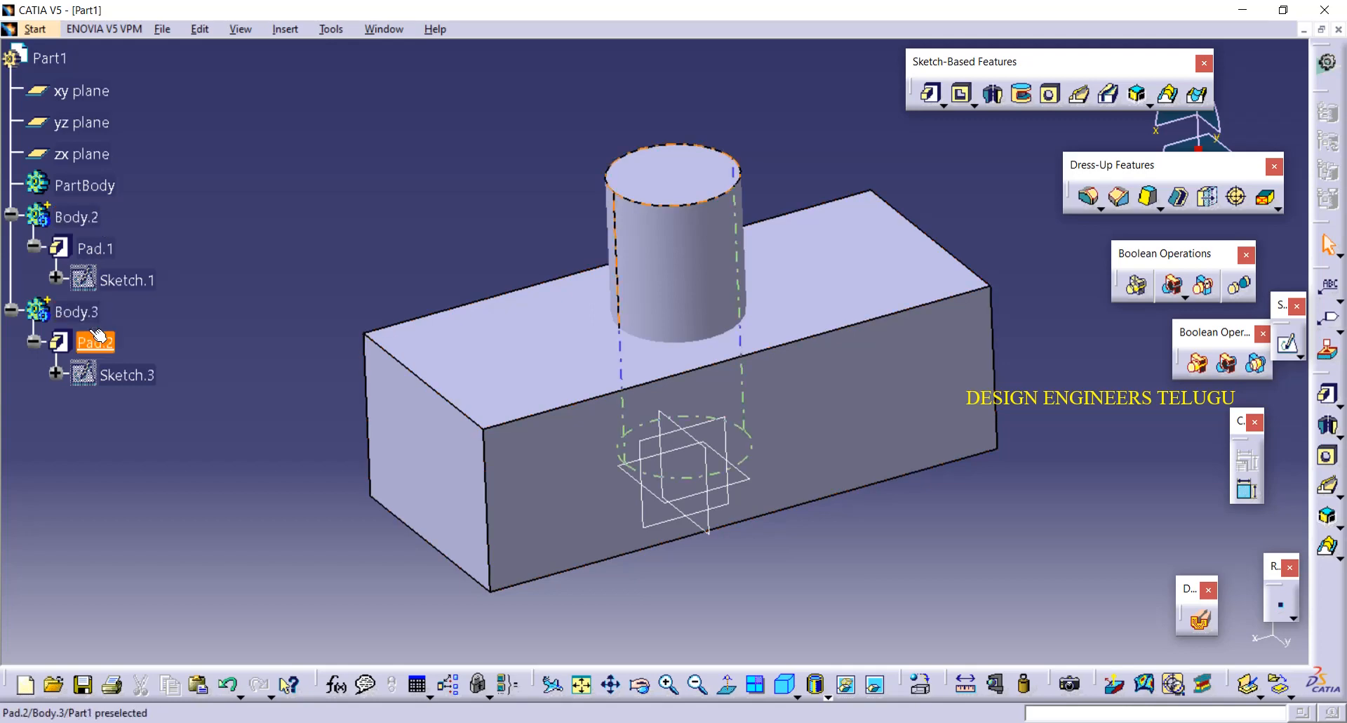
# Step: Subtract the cylindrical pad body, Body.3, from the block's Body.2 with the Boolean Remove operation
pyautogui.click(1222, 372)
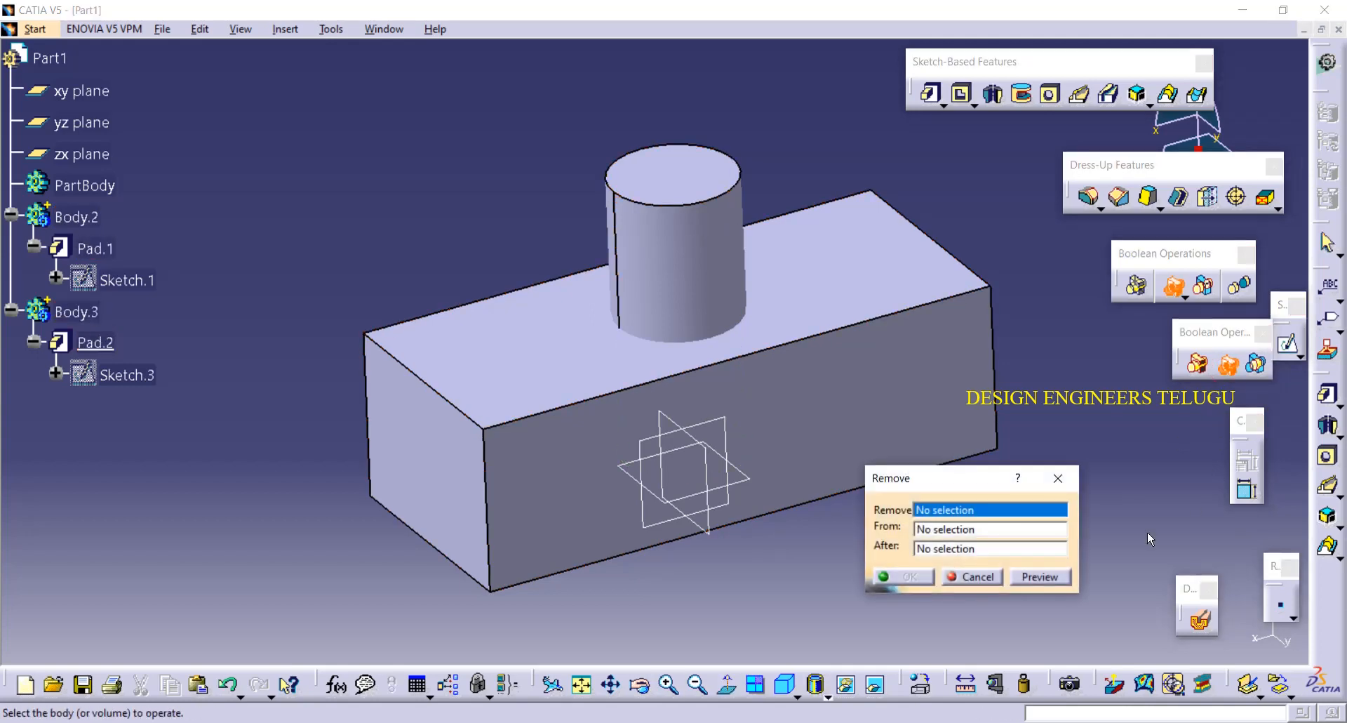
pyautogui.click(695, 226)
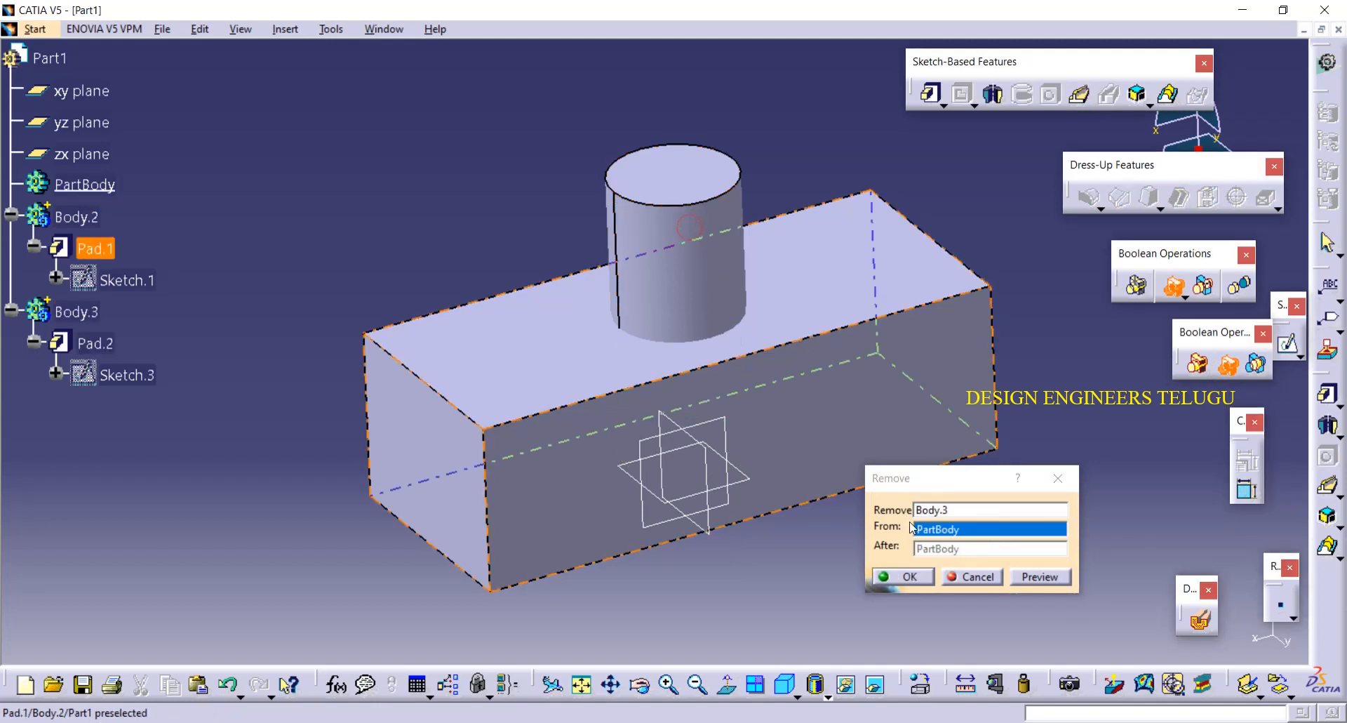
pyautogui.click(888, 384)
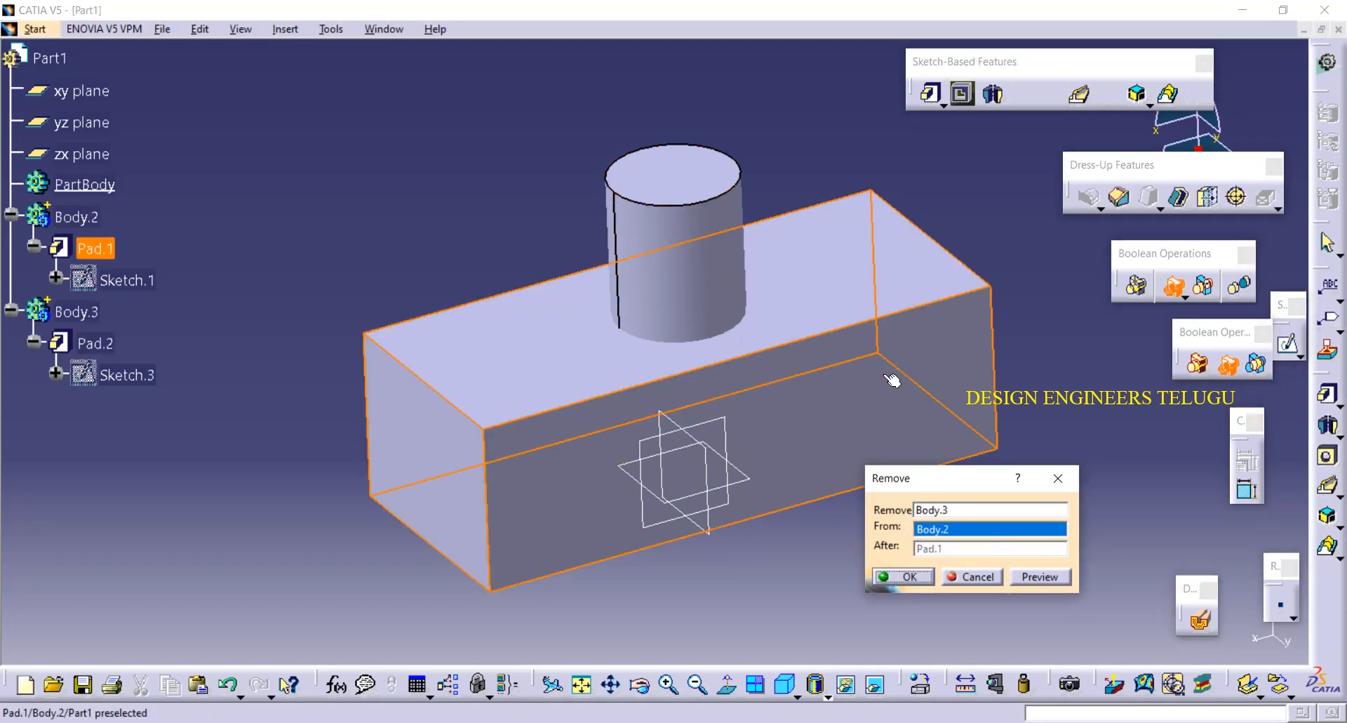
pyautogui.click(912, 581)
# Step: Inspect the block and Body.2's features after removing the pad body, undo the Boolean Remove, and expand Body.2 again
pyautogui.moveTo(693, 299); pyautogui.dragTo(705, 504, button='middle')
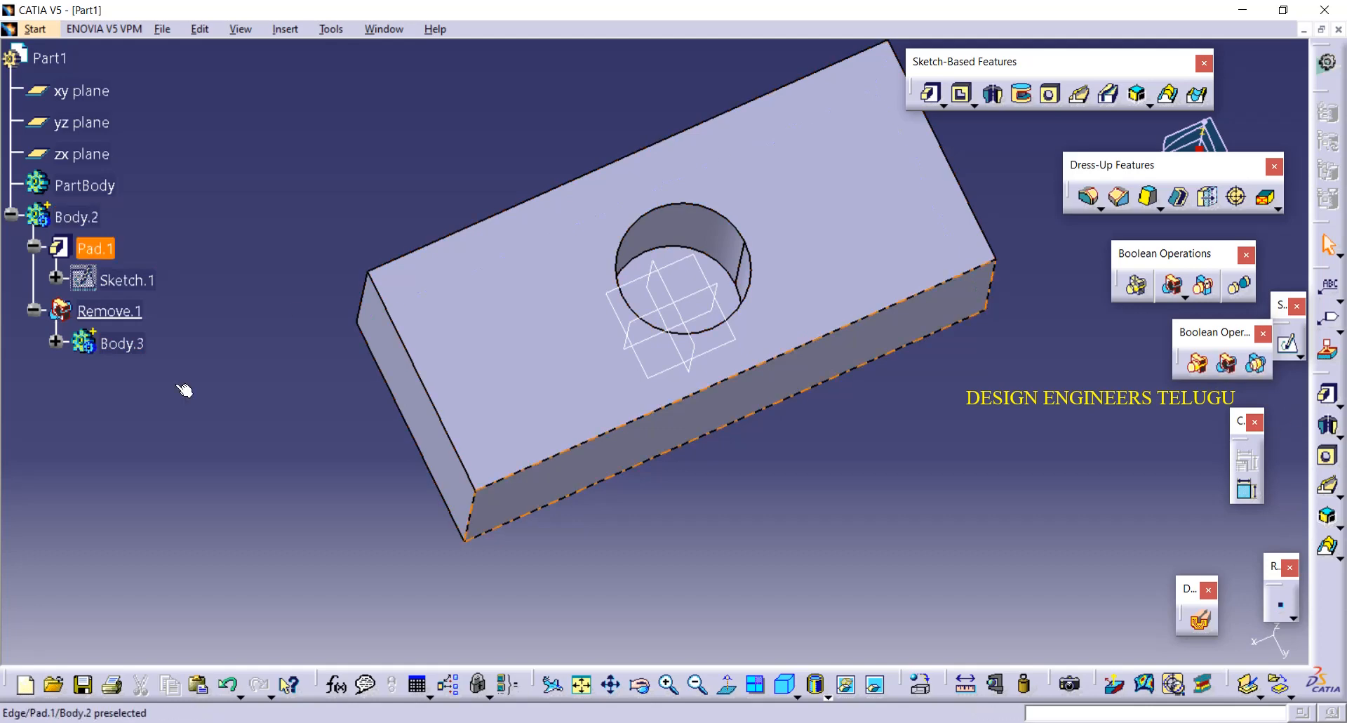
pyautogui.click(11, 217)
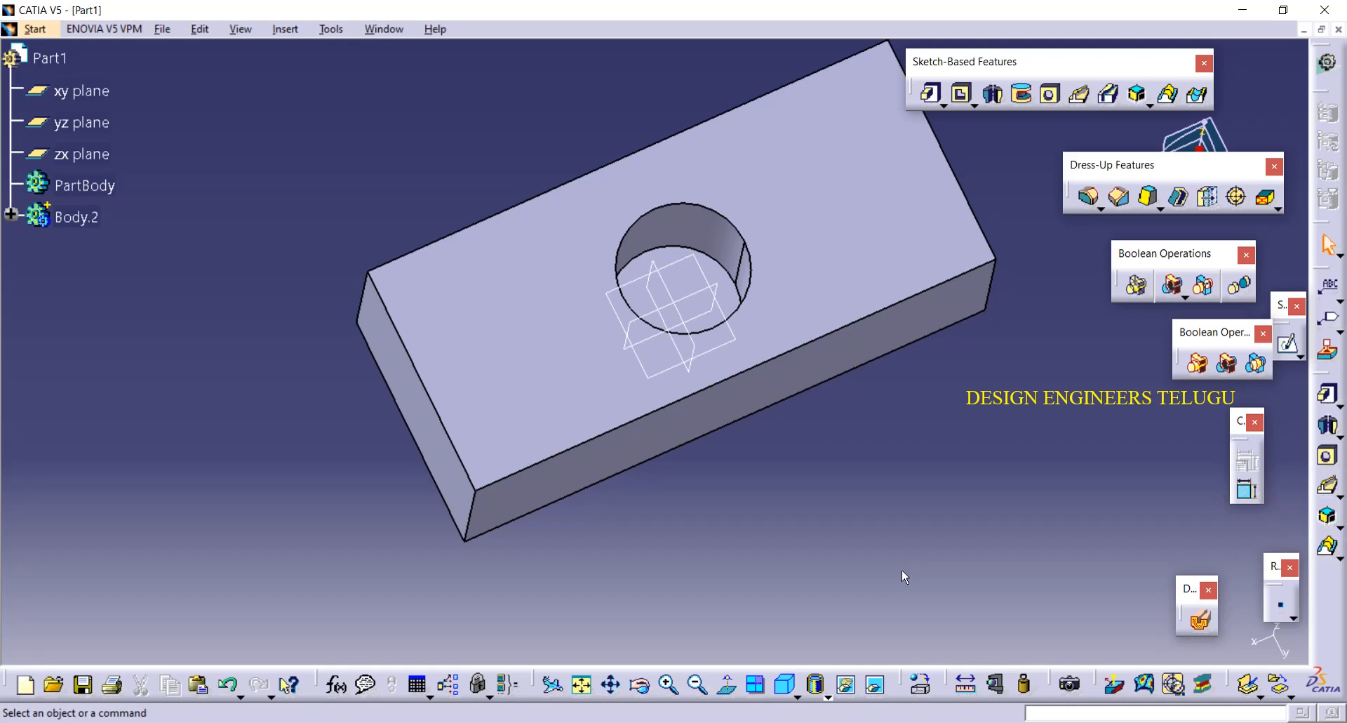
pyautogui.hotkey('ctrl', 'z')
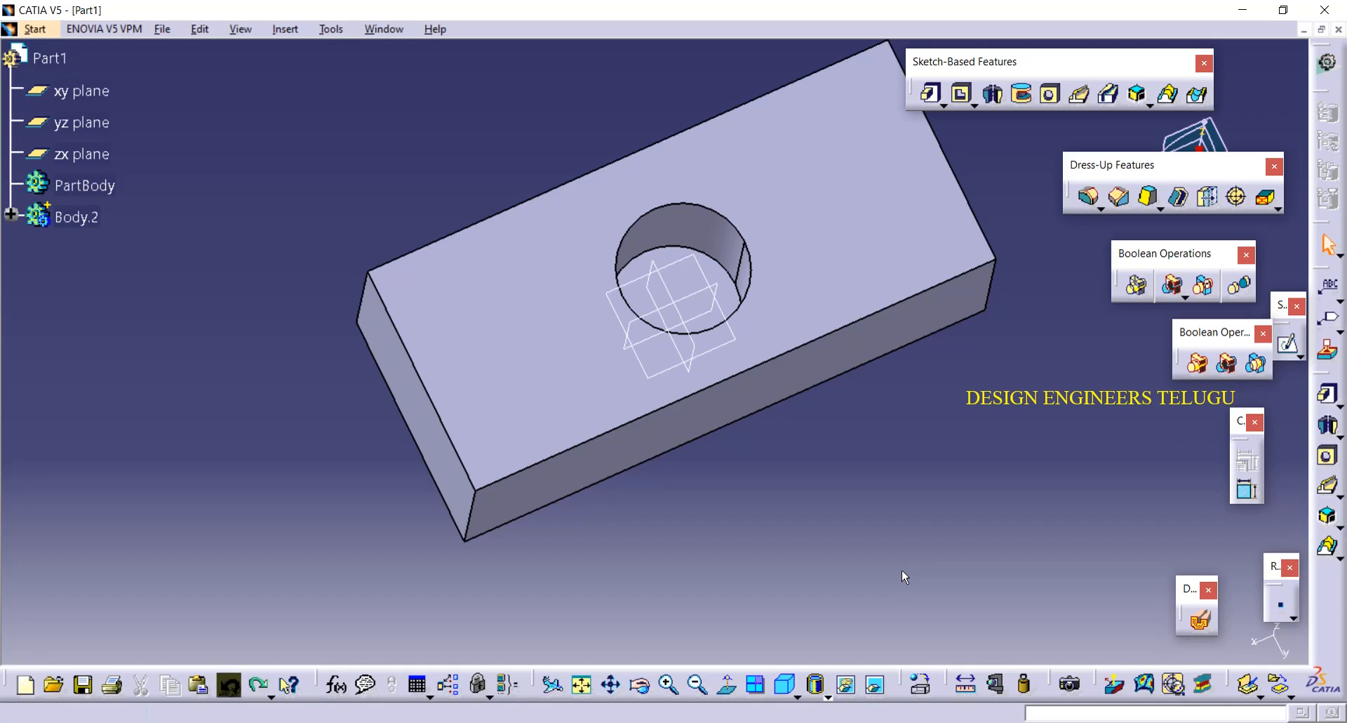
pyautogui.click(11, 214)
# Step: Try the Boolean Intersect of the cylindrical pad body, Body.3, with the block's Body.2, and undo it
pyautogui.moveTo(907, 574); pyautogui.dragTo(907, 460, button='middle')
pyautogui.click(789, 688)
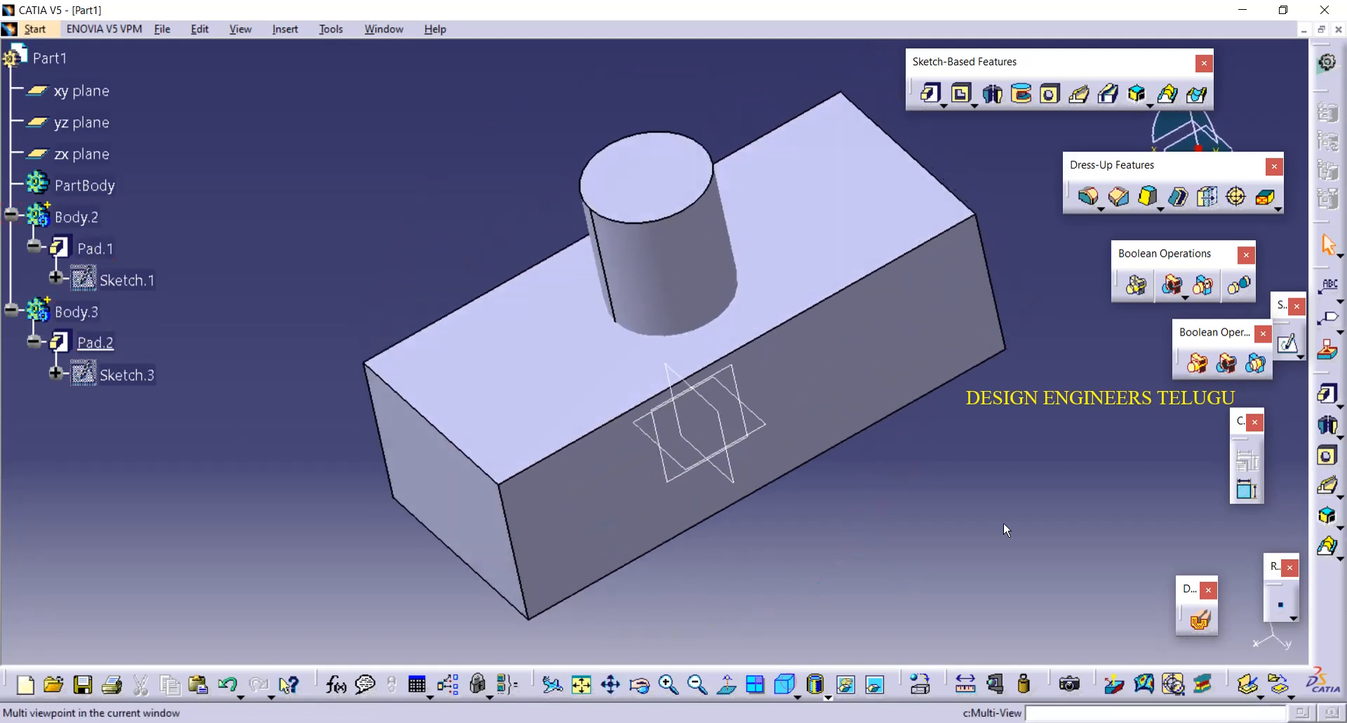
pyautogui.click(1258, 363)
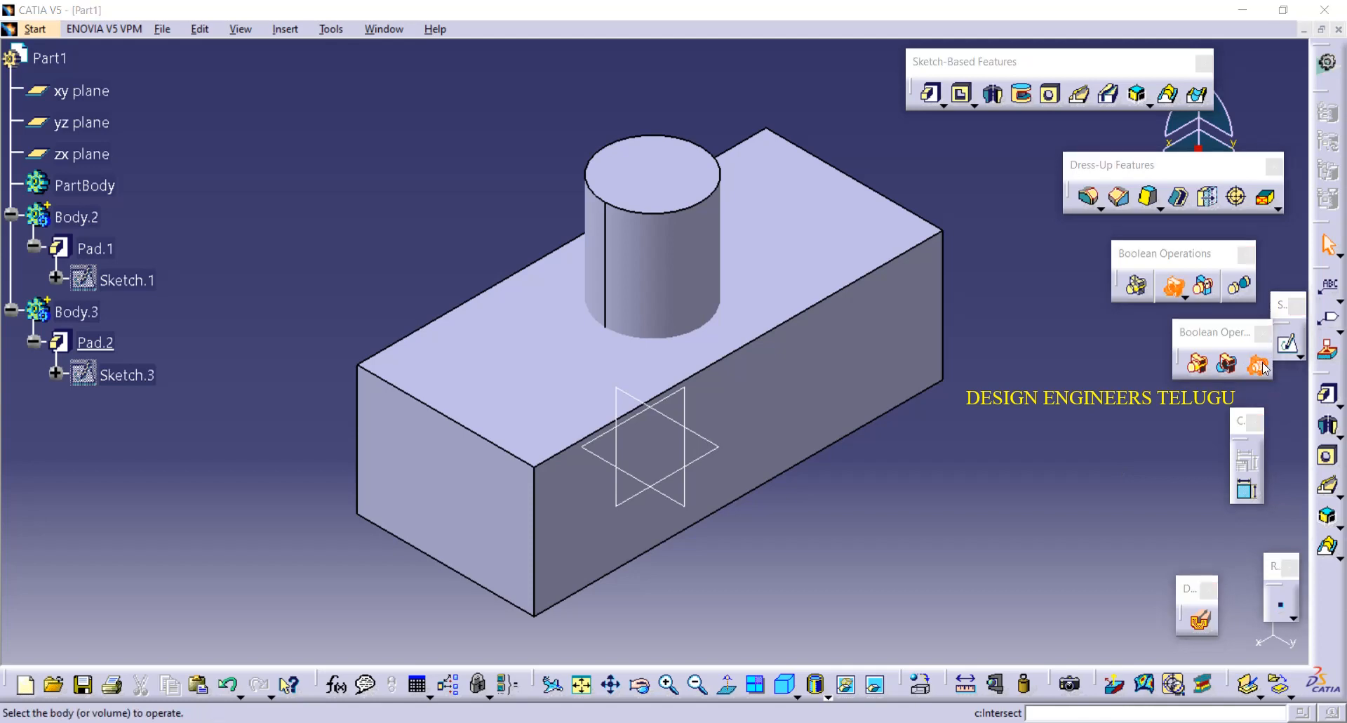
pyautogui.click(679, 256)
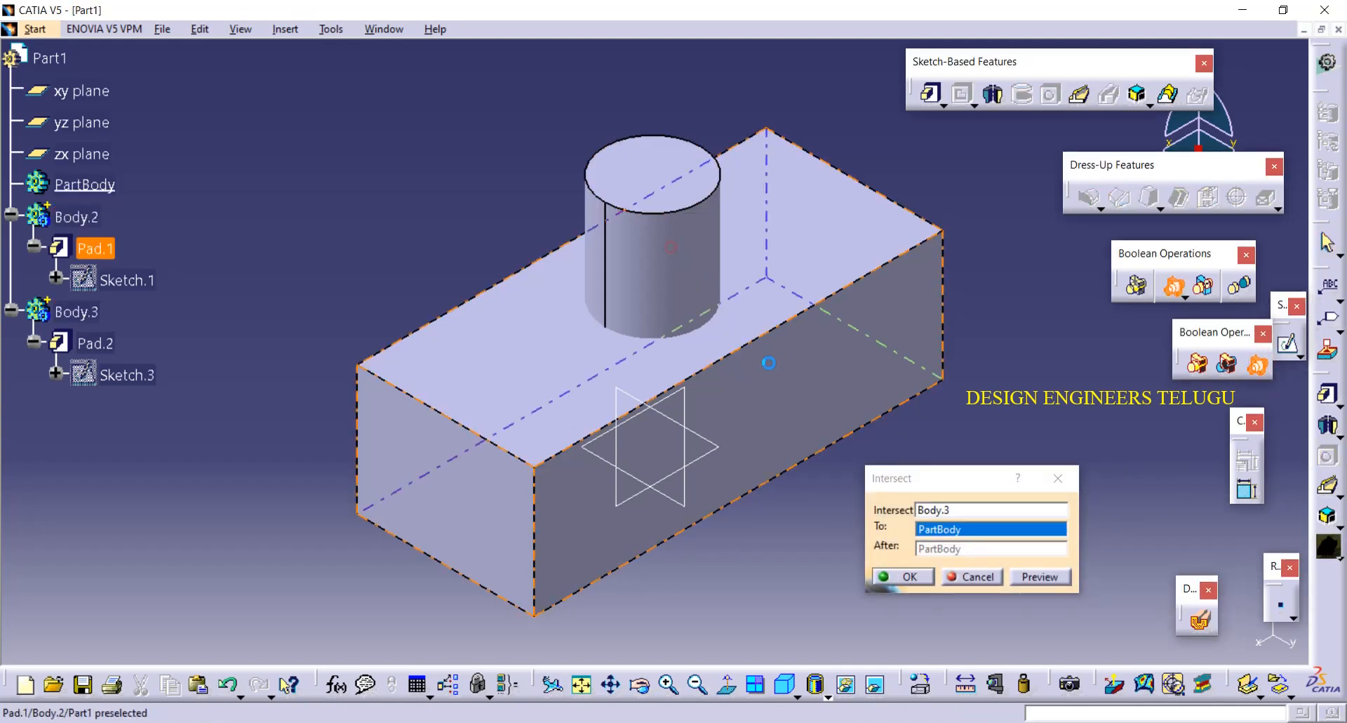
pyautogui.click(910, 581)
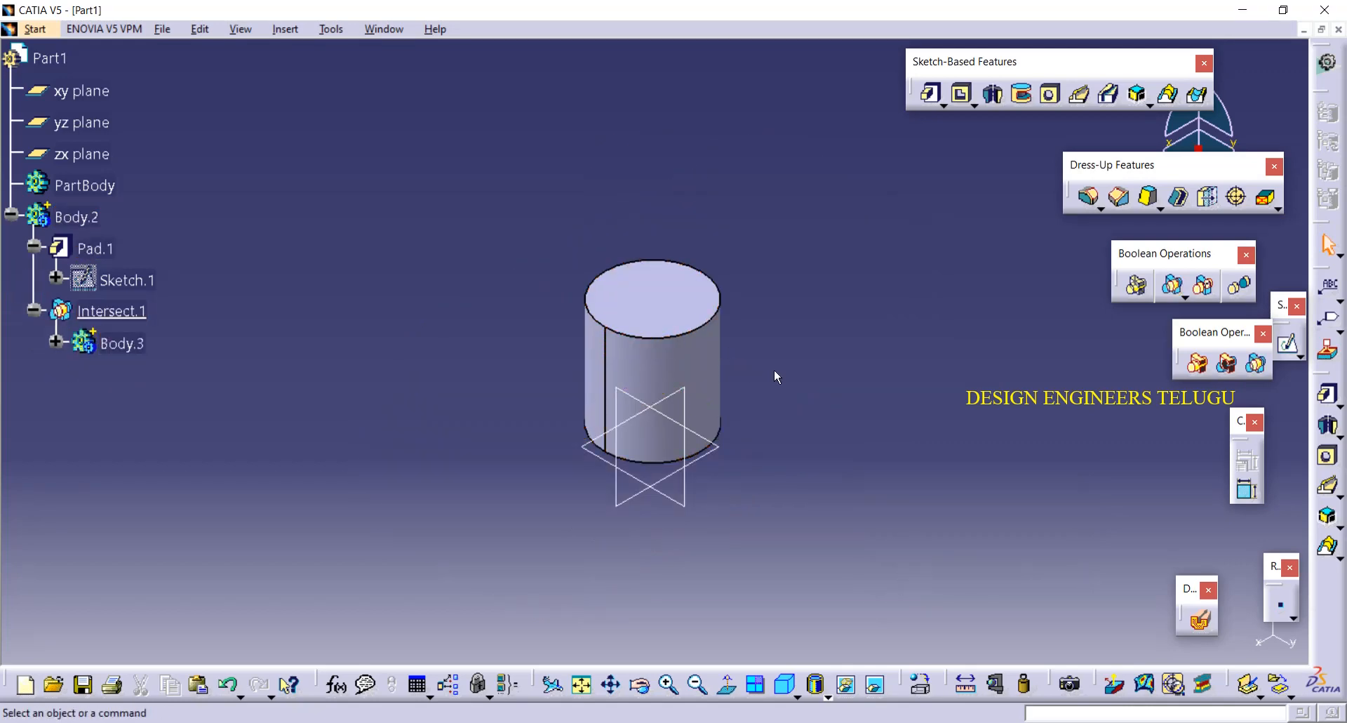
pyautogui.hotkey('ctrl', 'z')
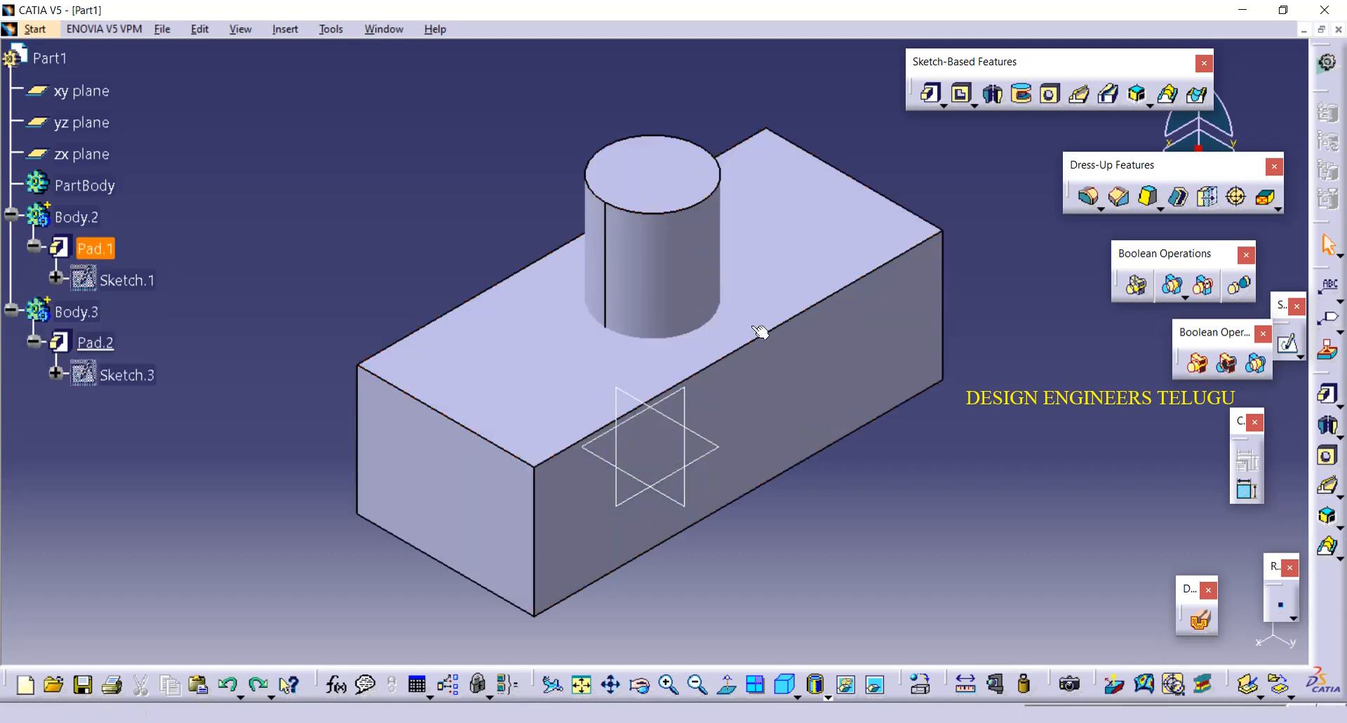
# Step: Display the block and cylinder shaded with edges and hidden edges, viewed nearly side-on
pyautogui.click(828, 697)
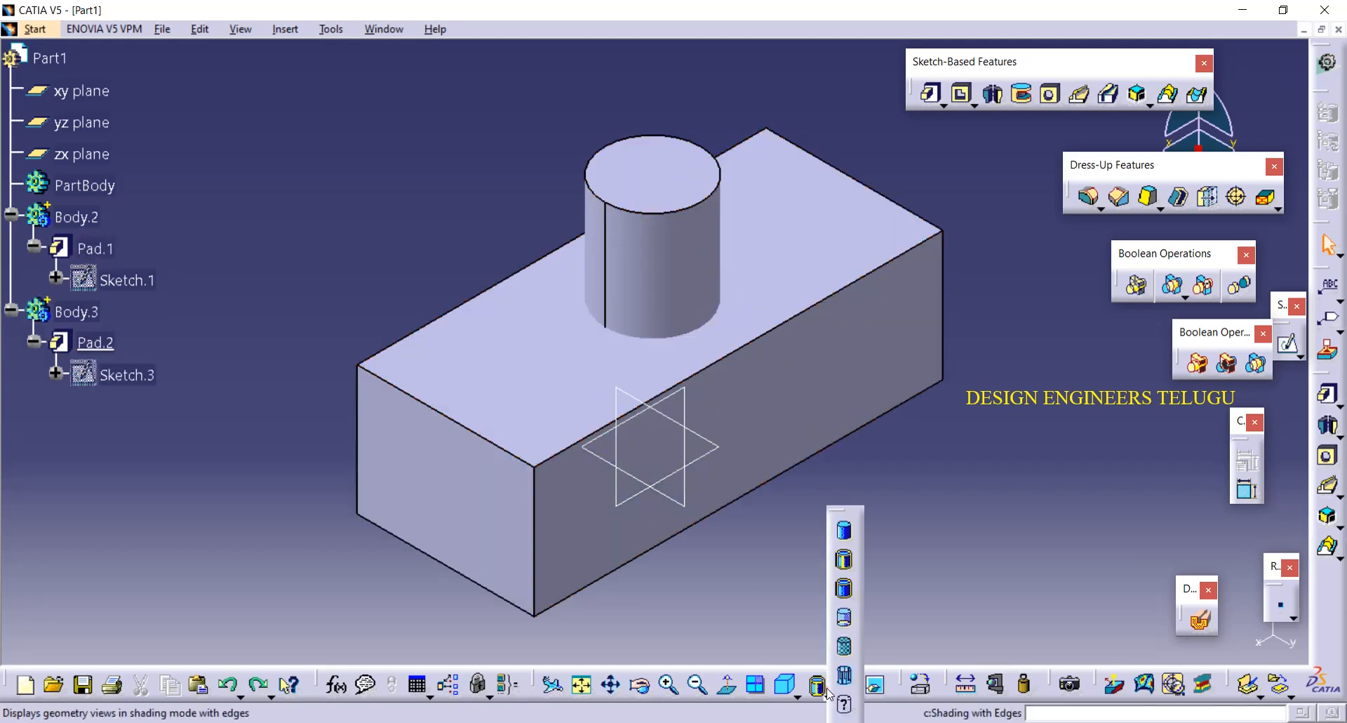
pyautogui.click(844, 620)
pyautogui.moveTo(823, 558); pyautogui.dragTo(780, 428, button='middle')
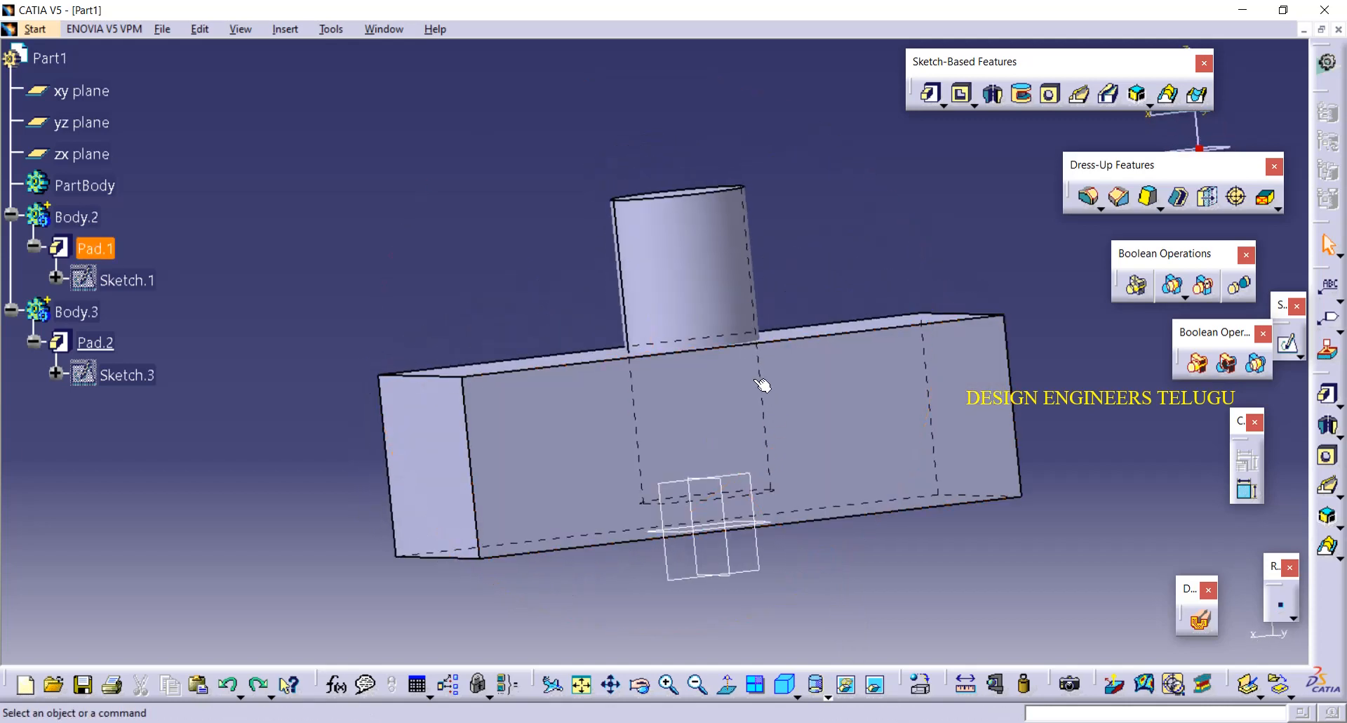
# Step: Edit the cylinder's pad in Body.3, turning off the mirrored extent and setting the second limit length to 27 mm
pyautogui.doubleClick(693, 272)
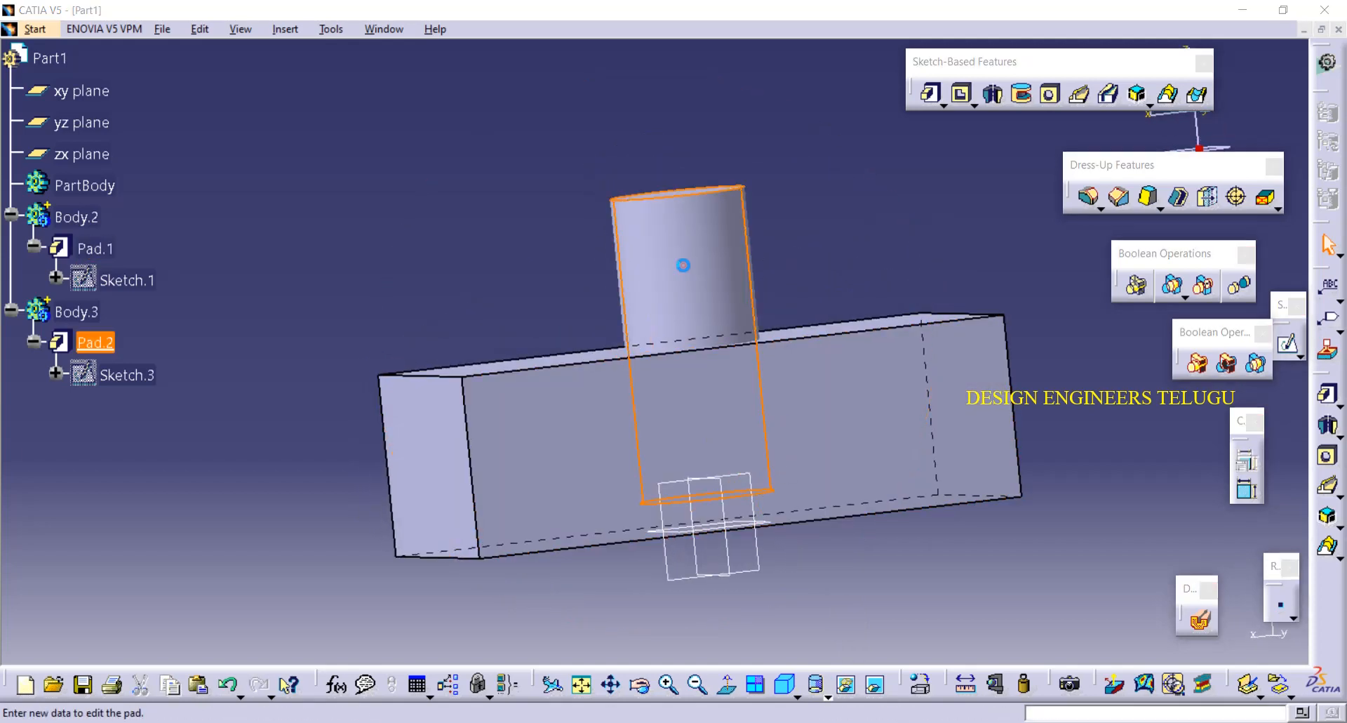
pyautogui.click(1133, 451)
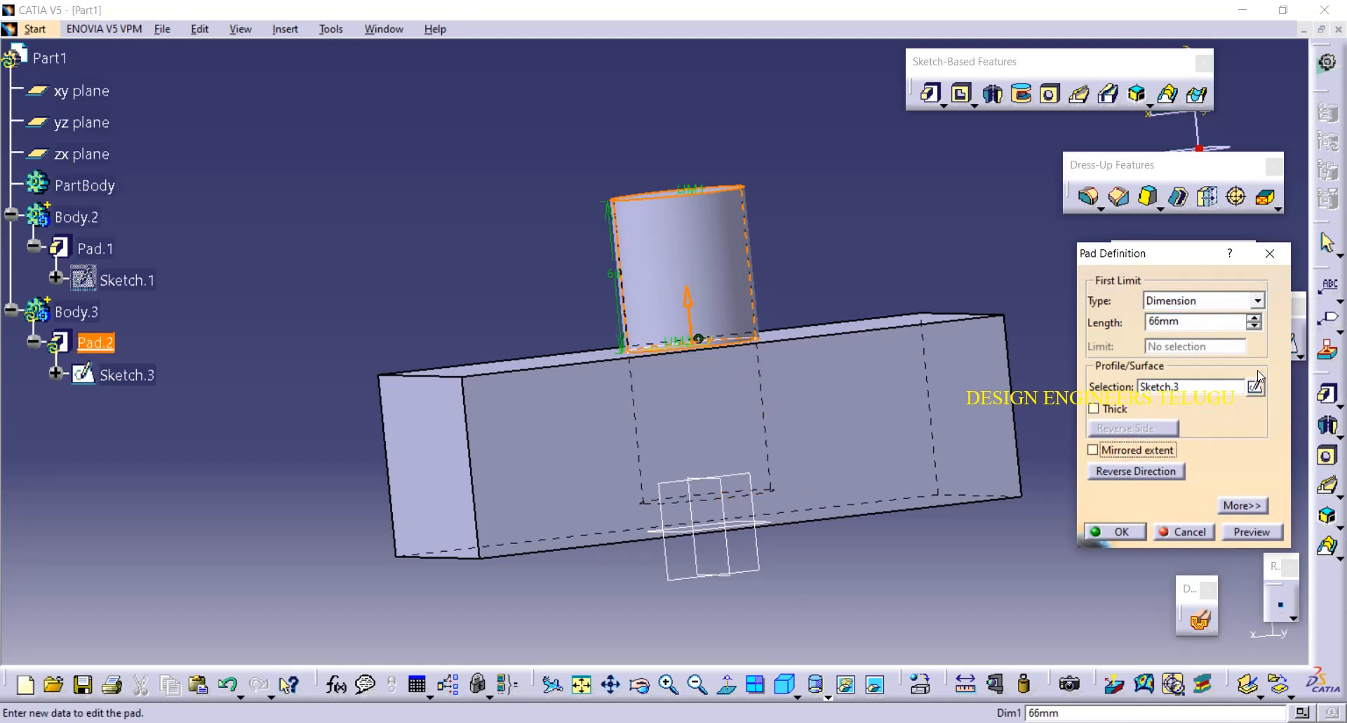
pyautogui.click(1243, 505)
pyautogui.doubleClick(1250, 319)
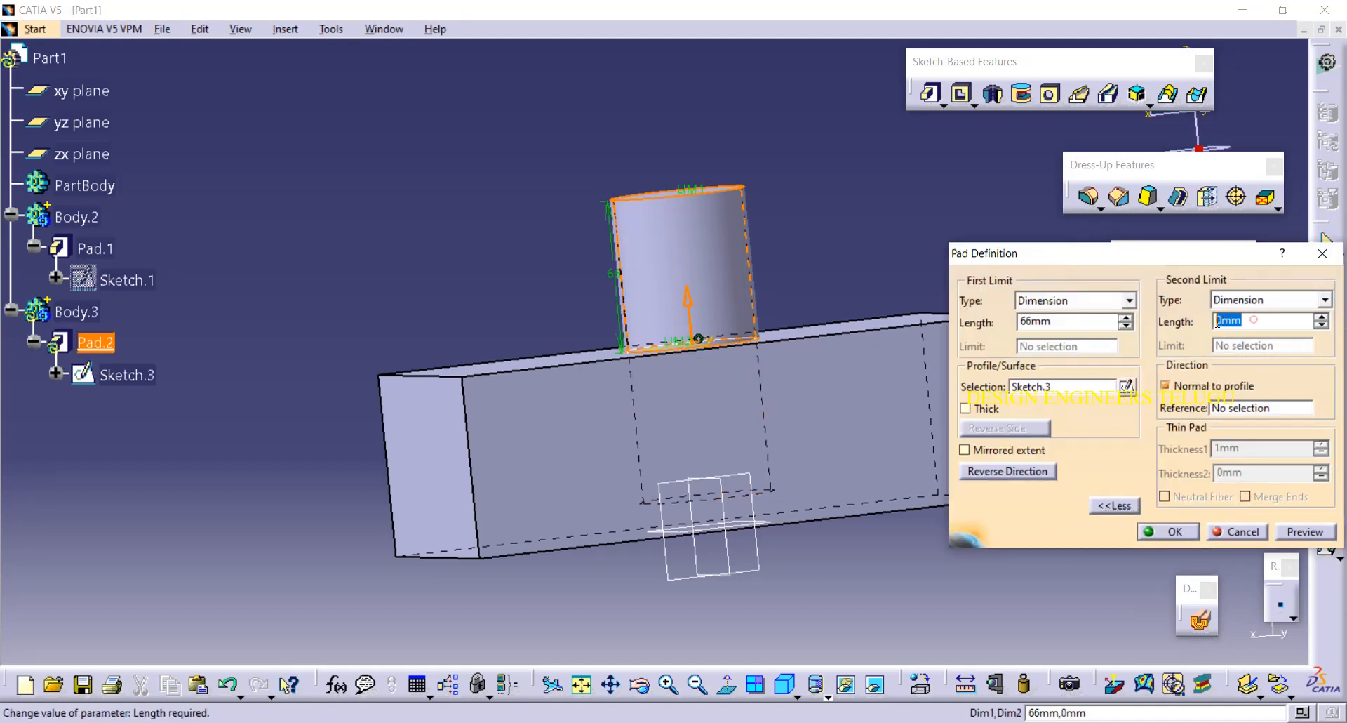
pyautogui.click(1324, 318)
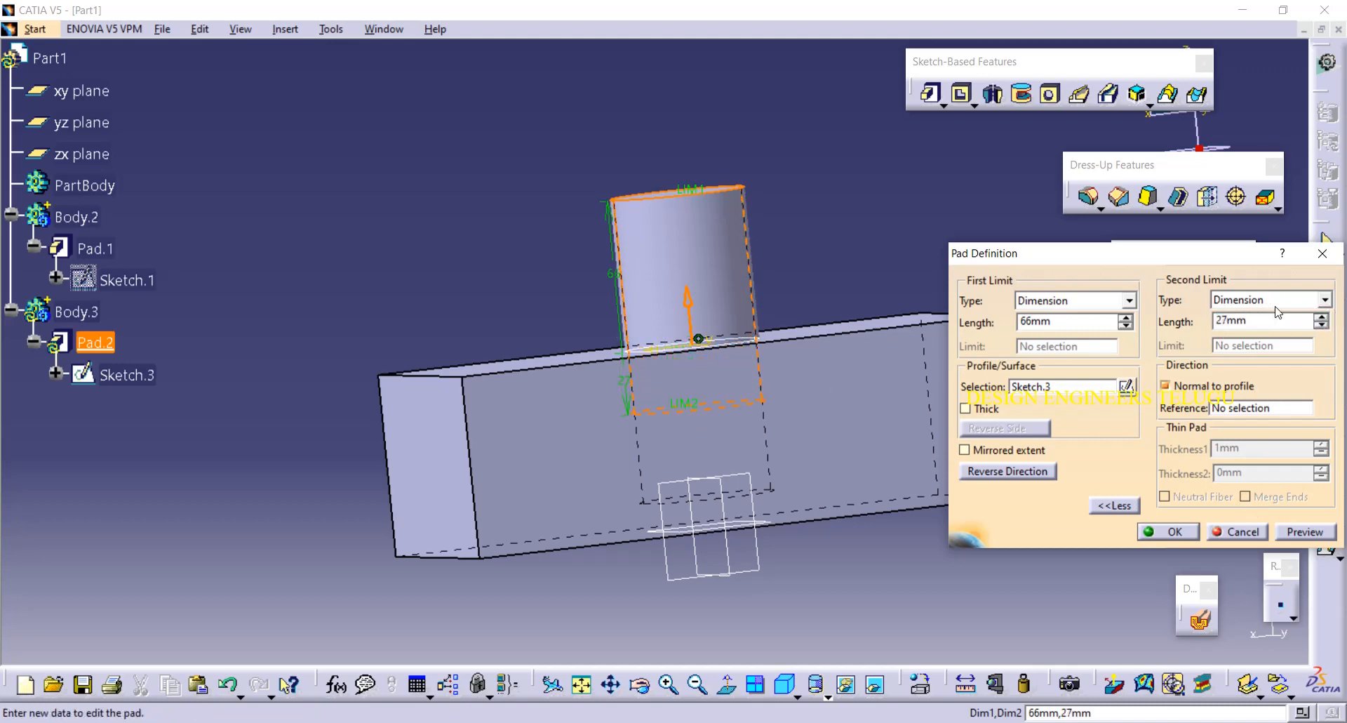
pyautogui.click(1324, 318)
pyautogui.click(1321, 325)
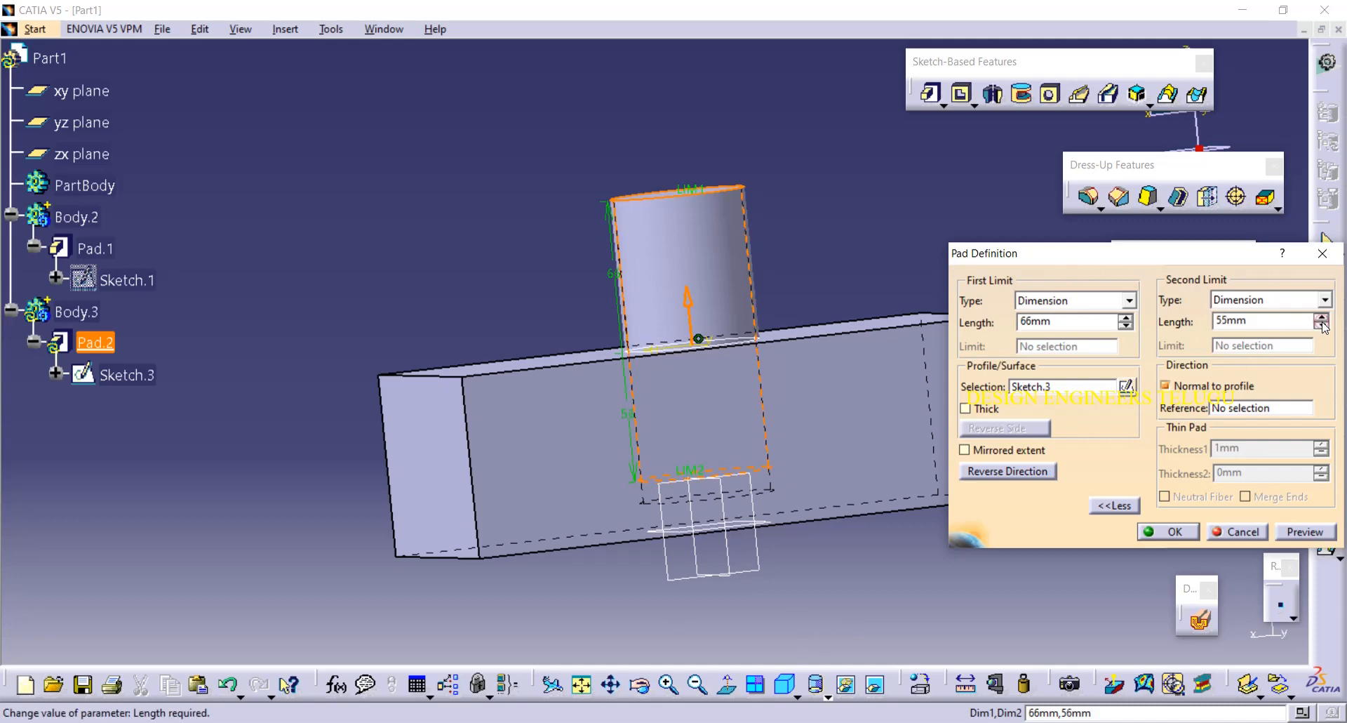
pyautogui.click(1322, 325)
pyautogui.click(1321, 325)
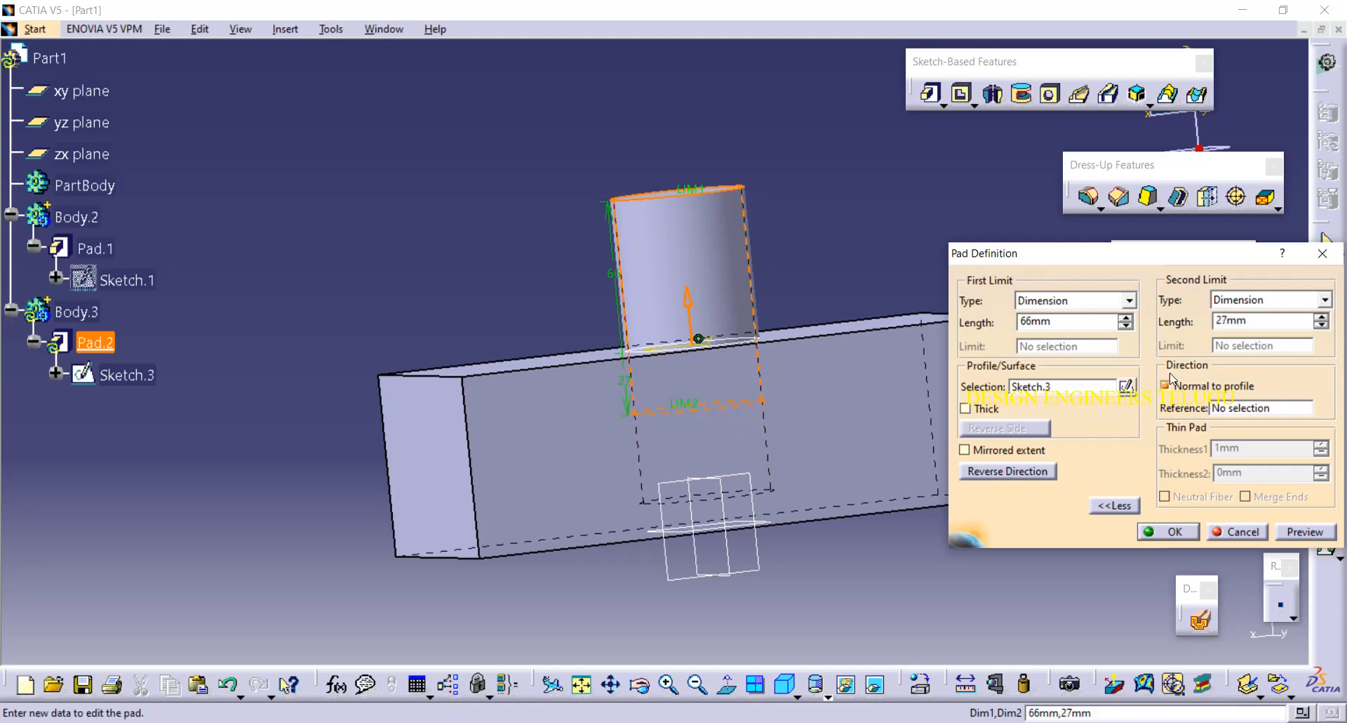
pyautogui.click(1184, 533)
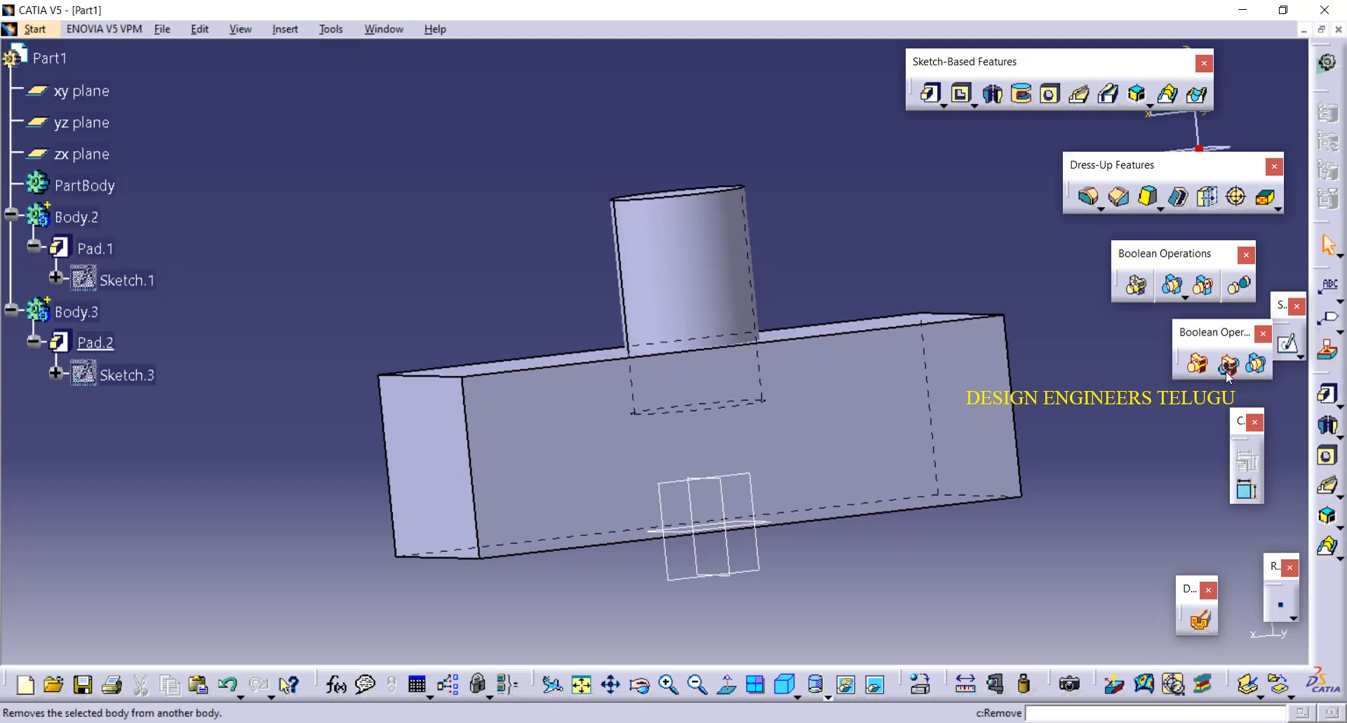
# Step: Intersect the shortened cylindrical body, Body.3, with the block's Body.2 using Boolean Intersect, and show the result in isometric view
pyautogui.click(1256, 366)
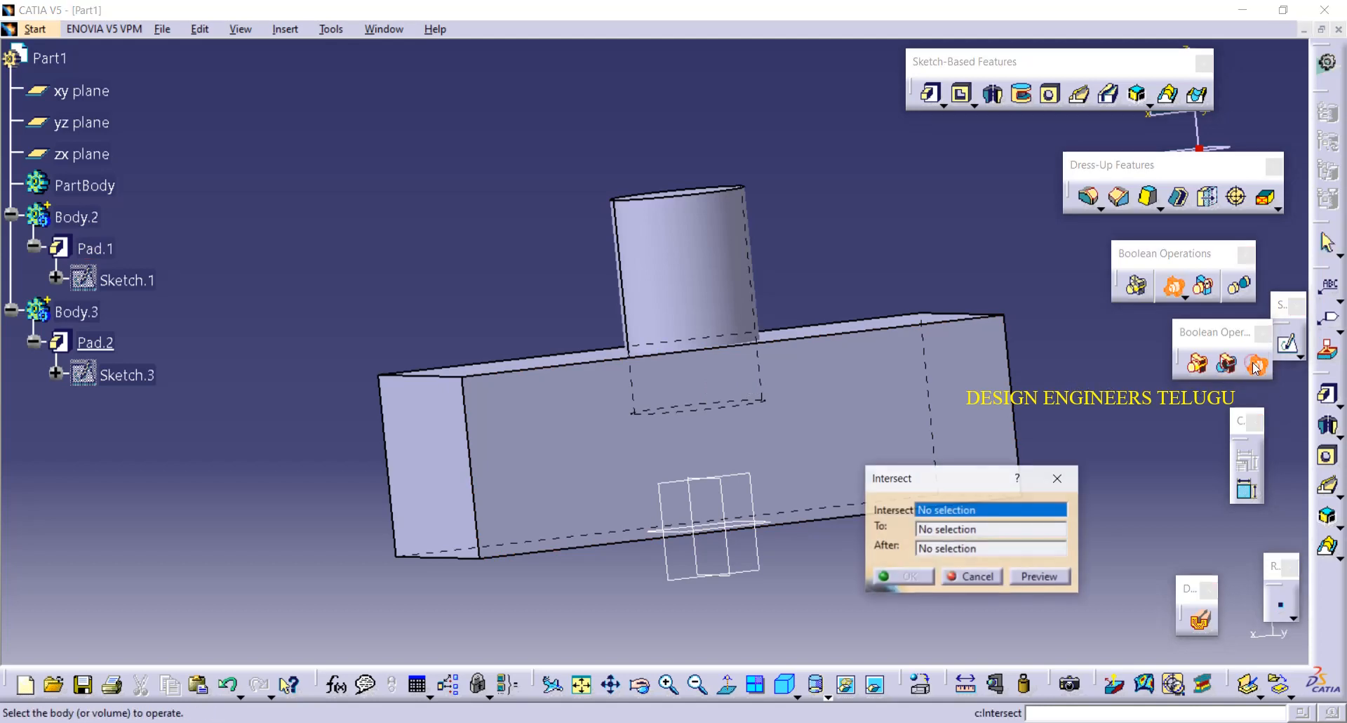
pyautogui.click(1060, 479)
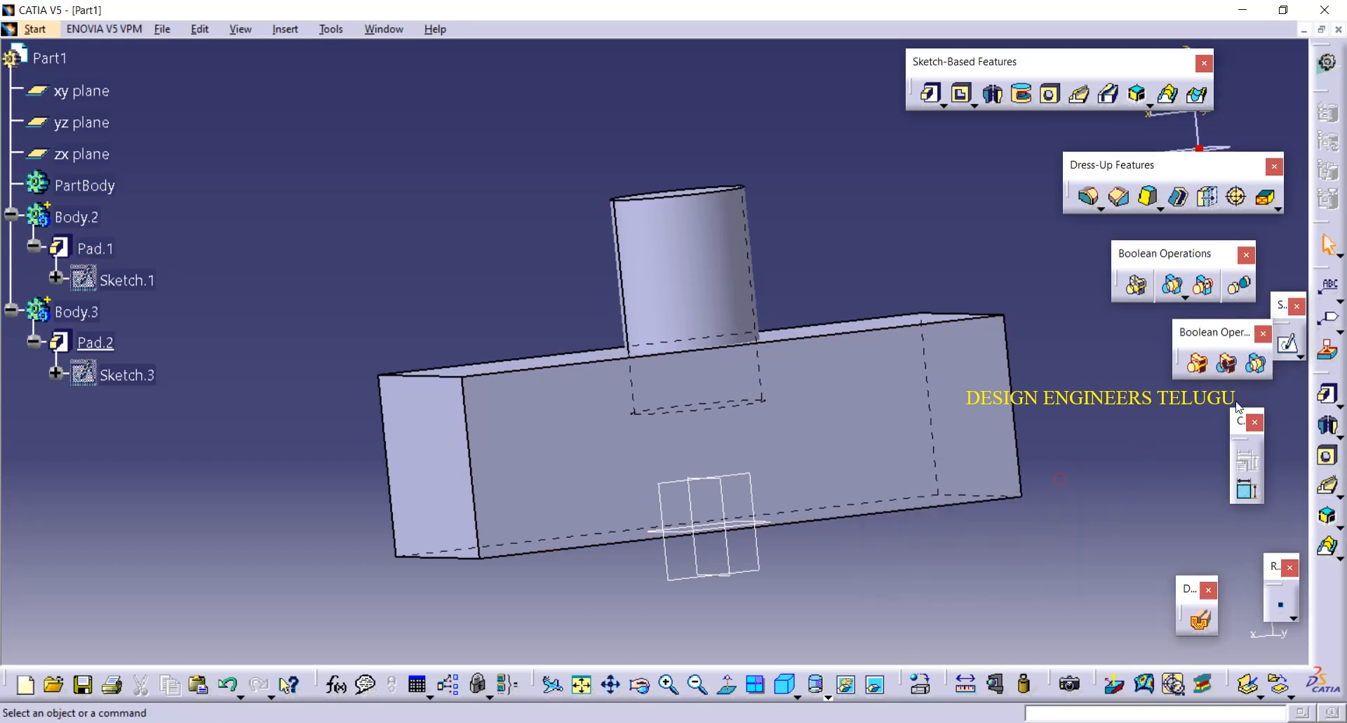
pyautogui.click(1256, 363)
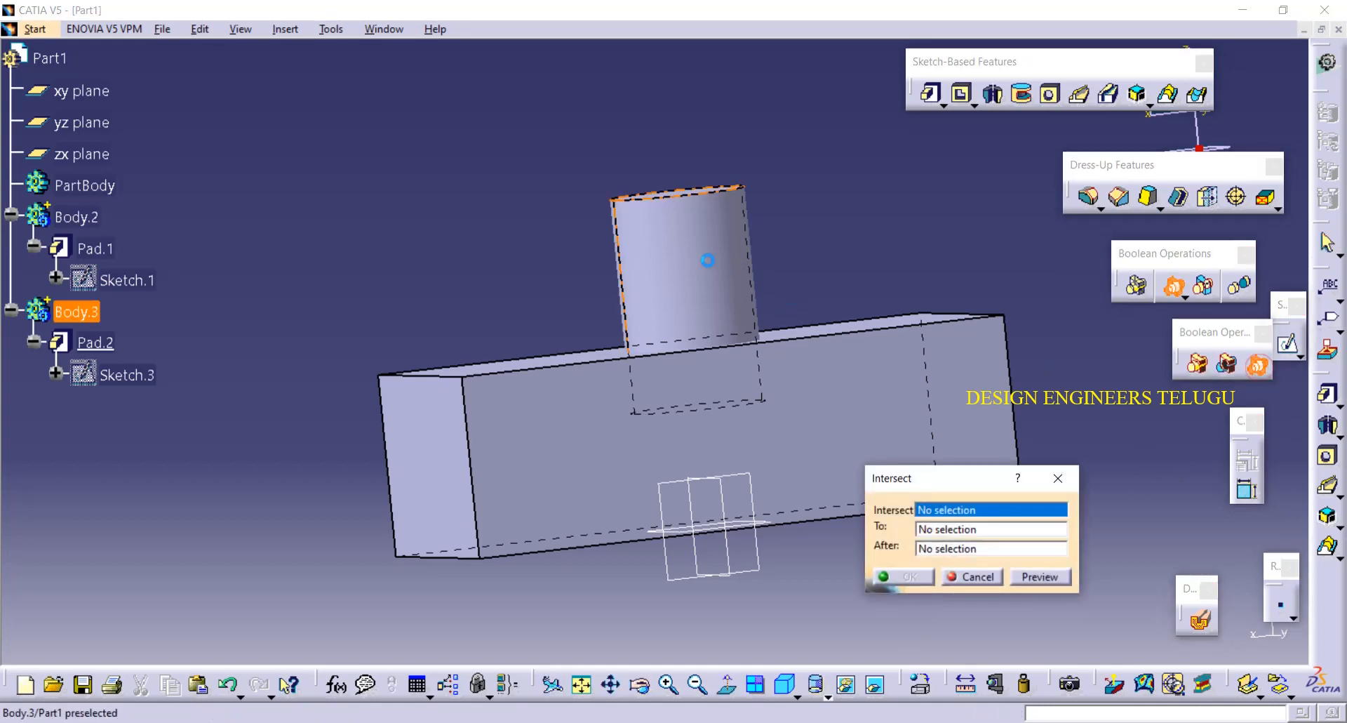
pyautogui.click(707, 259)
pyautogui.click(833, 430)
pyautogui.click(908, 572)
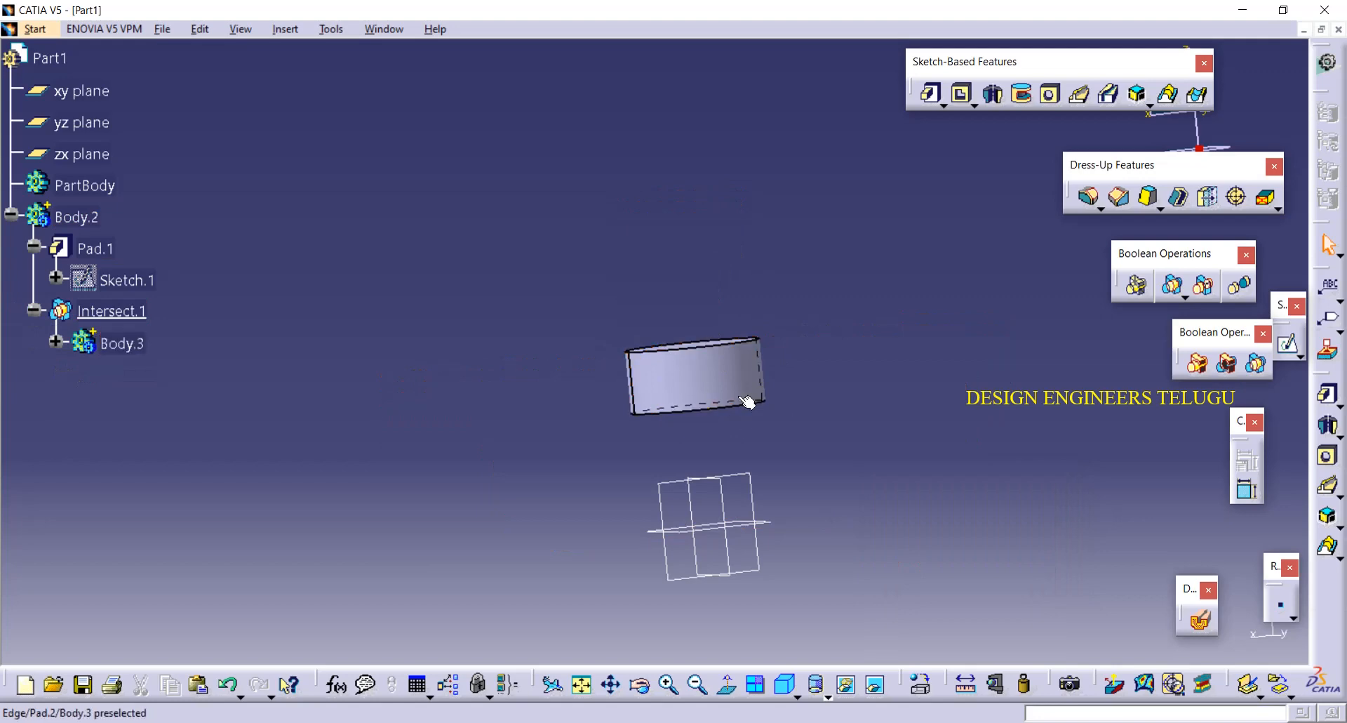
pyautogui.moveTo(790, 448); pyautogui.dragTo(863, 513, button='middle')
pyautogui.click(786, 684)
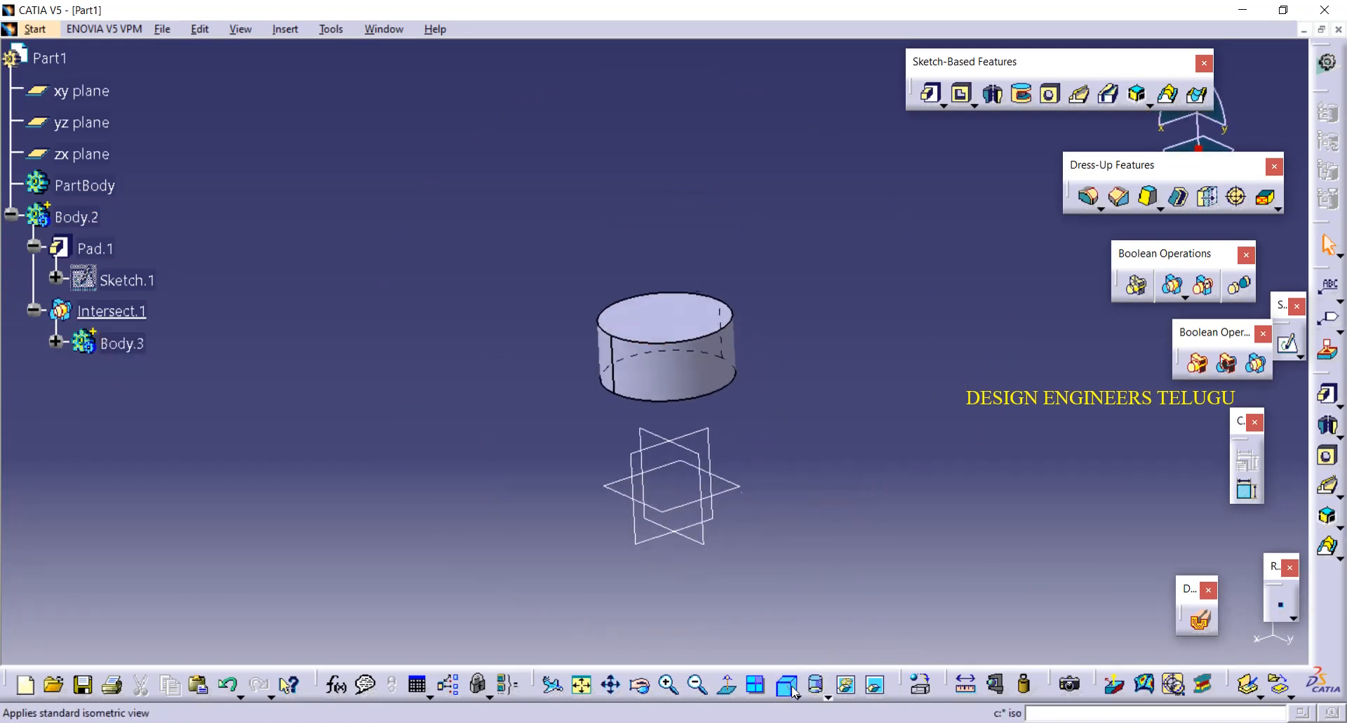